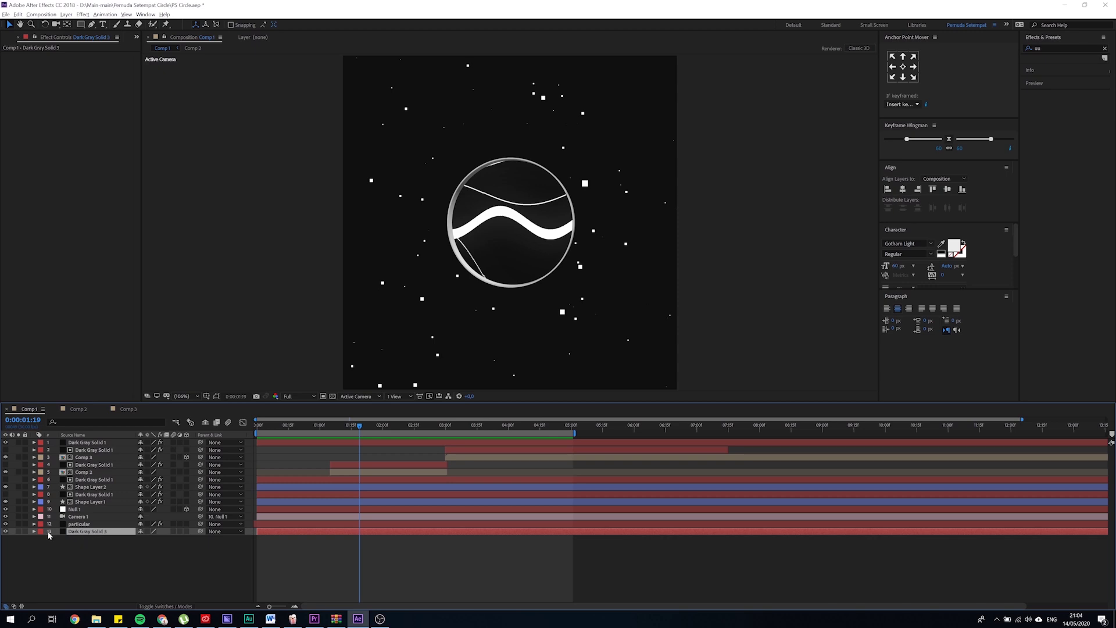
# - Solo the background solid on layer 13 to inspect it in isolation
pyautogui.click(18, 531)
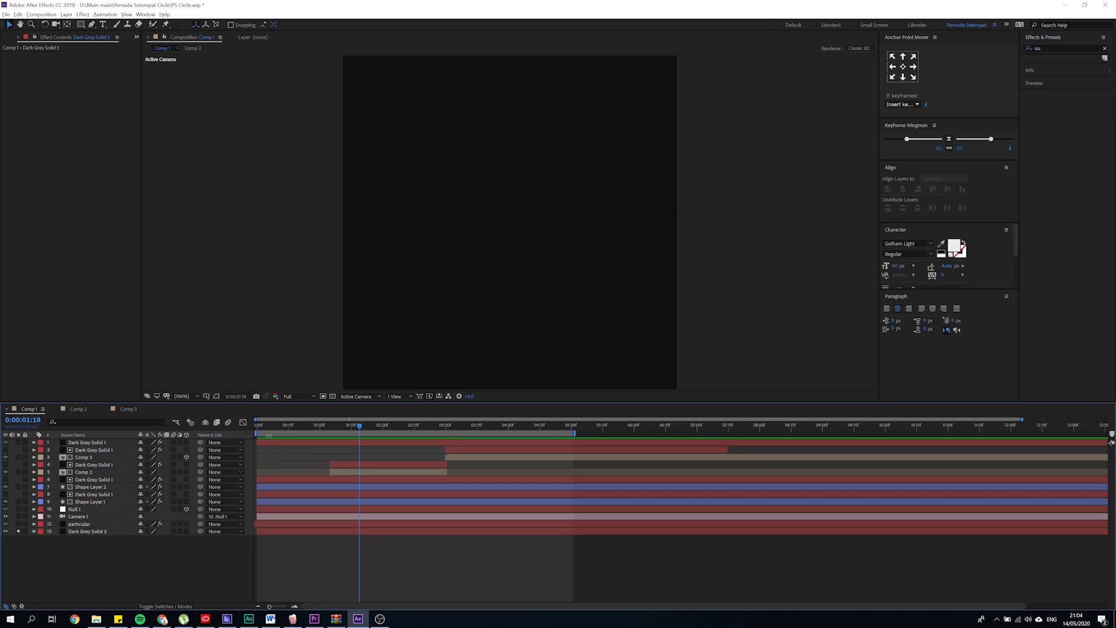
pyautogui.click(90, 531)
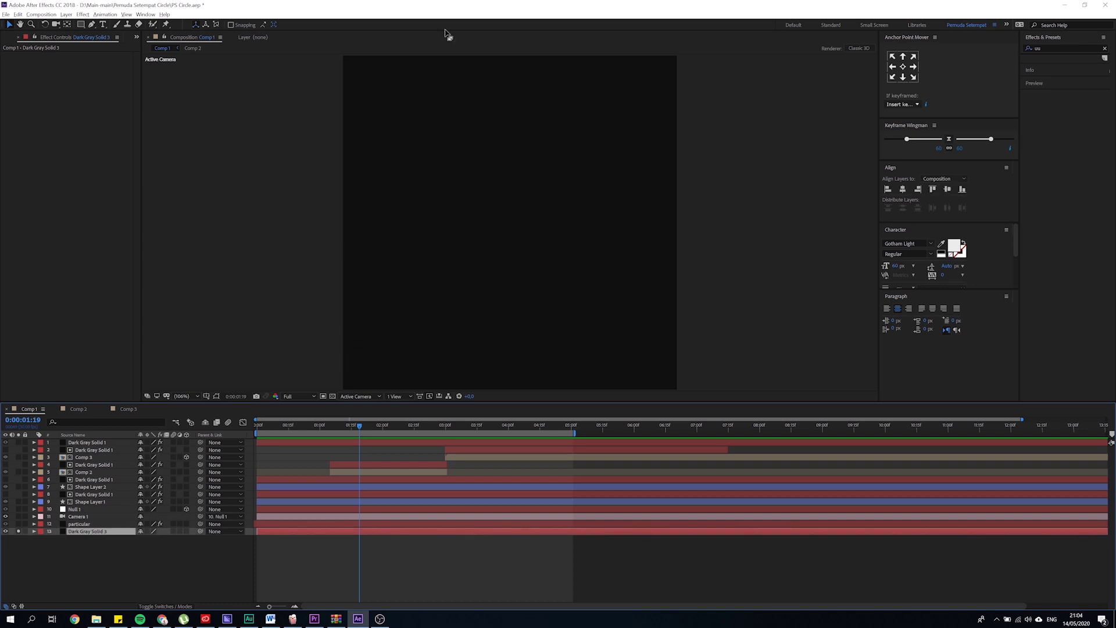
pyautogui.click(18, 532)
# - Solo the particular layer and examine its Particular emitter settings, including the available emitter types
pyautogui.click(18, 524)
pyautogui.click(77, 524)
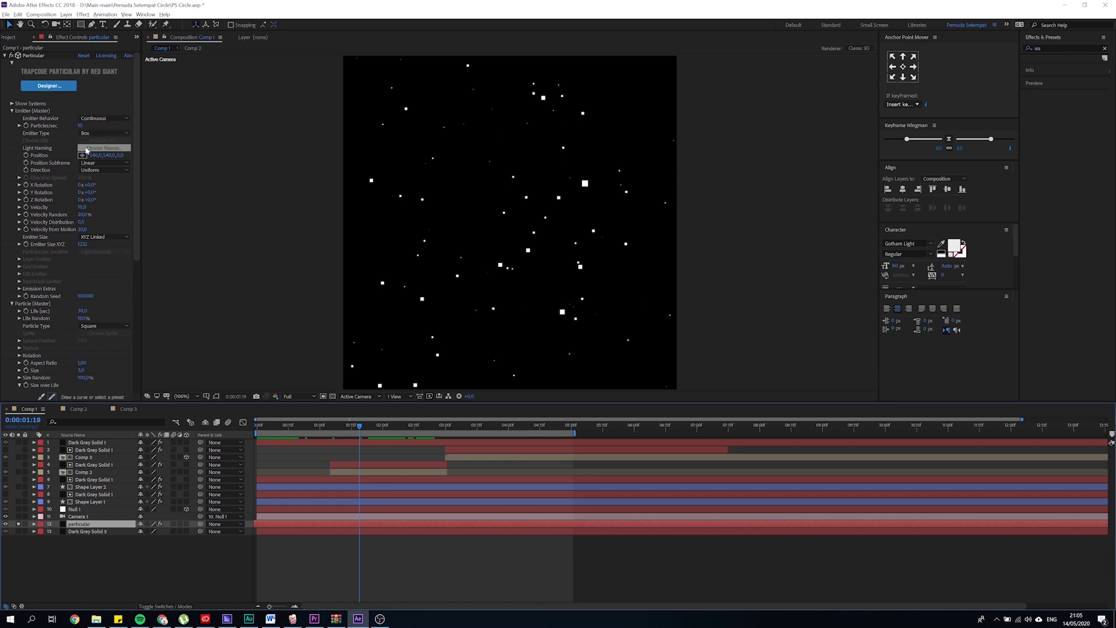
pyautogui.click(48, 126)
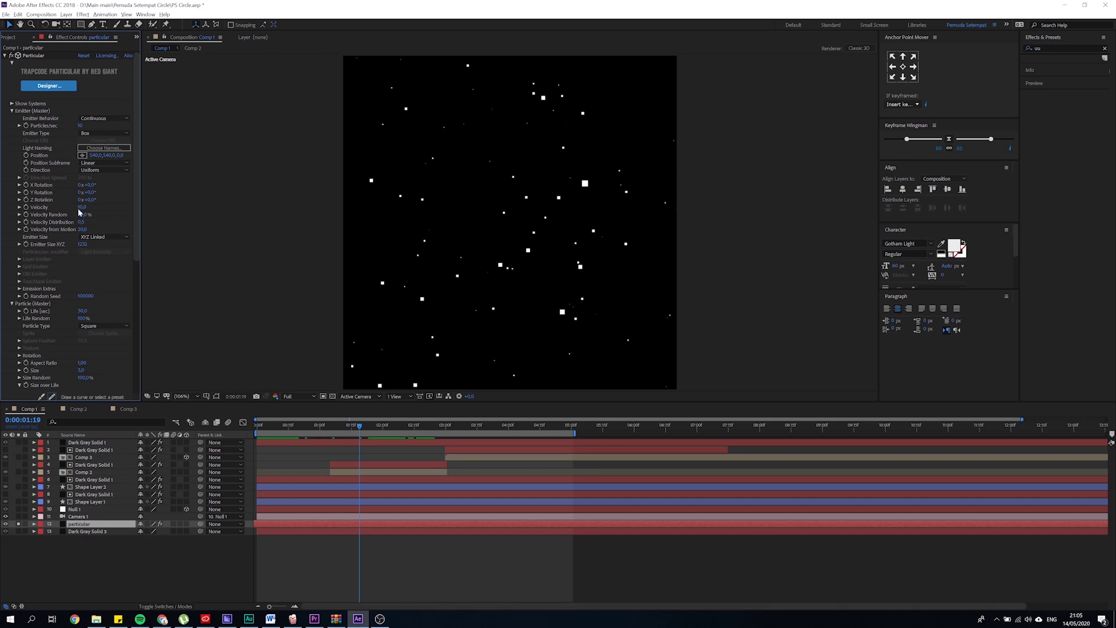
pyautogui.moveTo(359, 426); pyautogui.dragTo(417, 428)
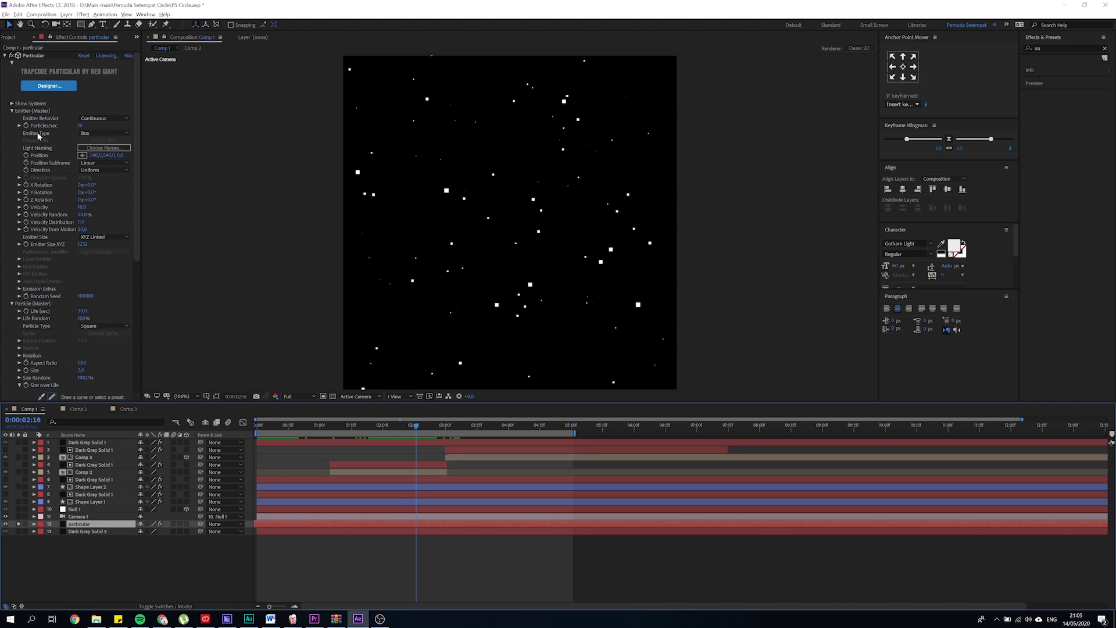
pyautogui.click(102, 136)
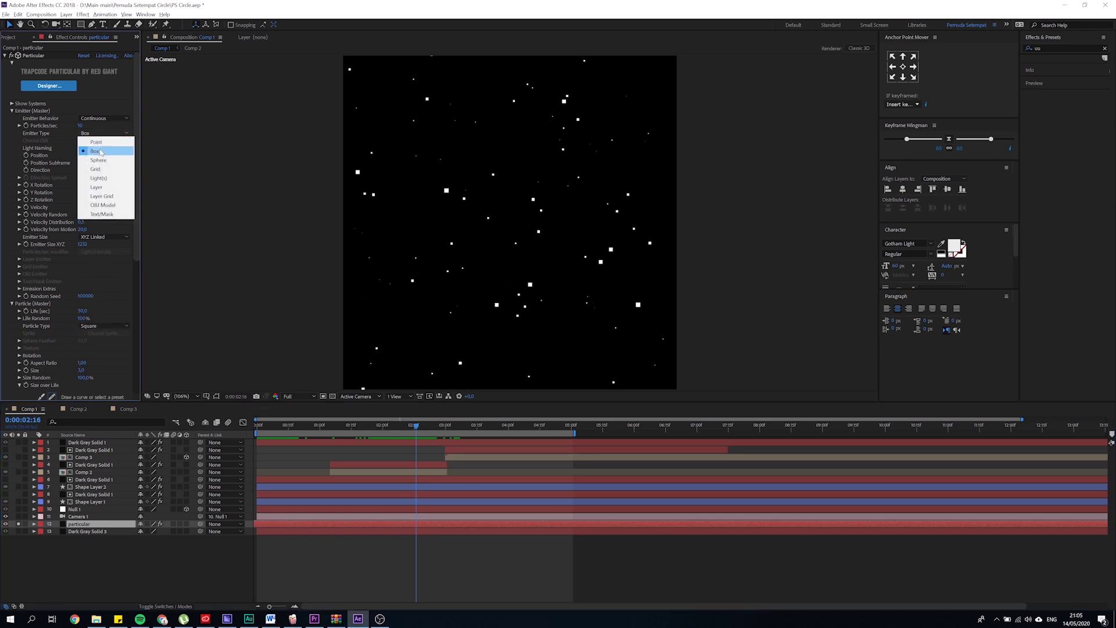
pyautogui.click(93, 226)
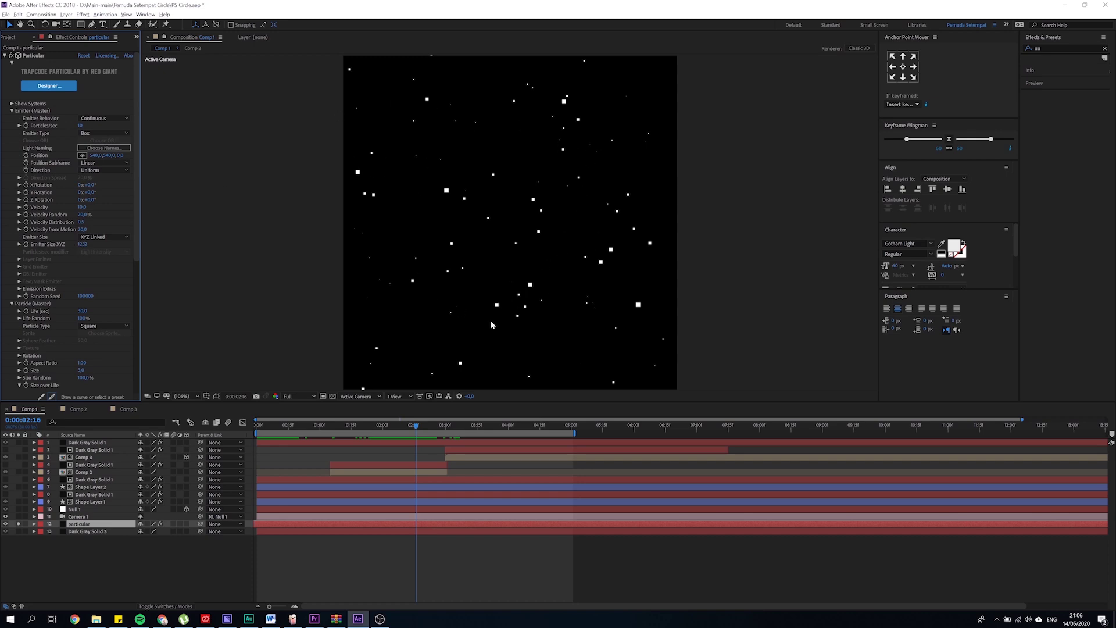
# - Try sliding the particular layer along the timeline and scrubbing through its first frames
pyautogui.moveTo(271, 426); pyautogui.dragTo(256, 426)
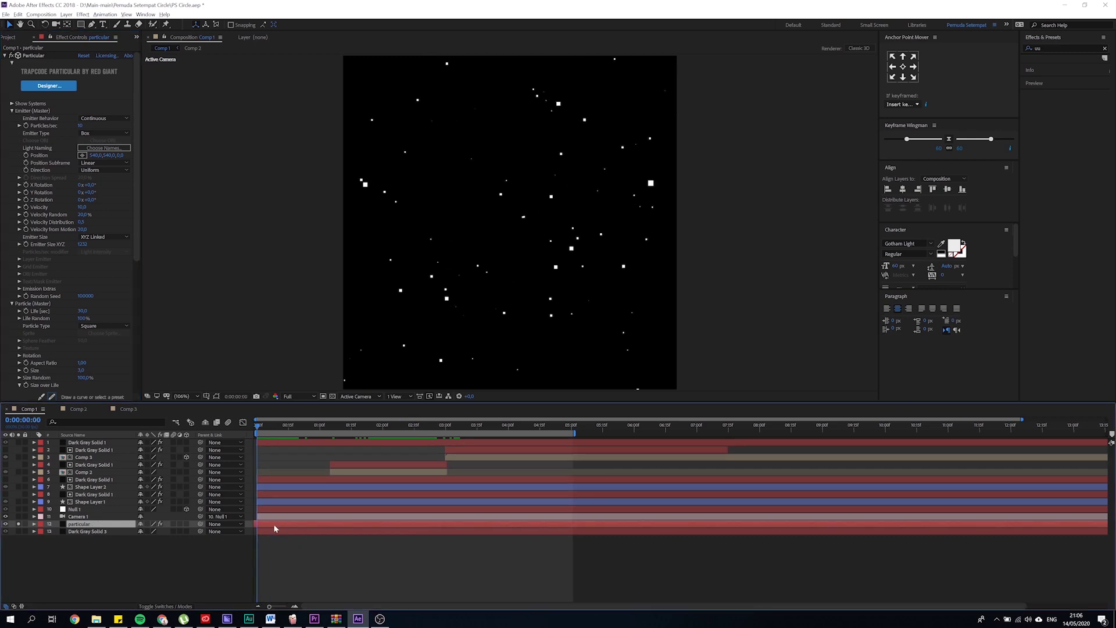
pyautogui.moveTo(273, 524); pyautogui.dragTo(784, 532)
pyautogui.moveTo(347, 518); pyautogui.dragTo(420, 530)
pyautogui.moveTo(340, 527); pyautogui.dragTo(314, 527)
pyautogui.moveTo(258, 429); pyautogui.dragTo(395, 447)
pyautogui.press('Home')
pyautogui.click(350, 530)
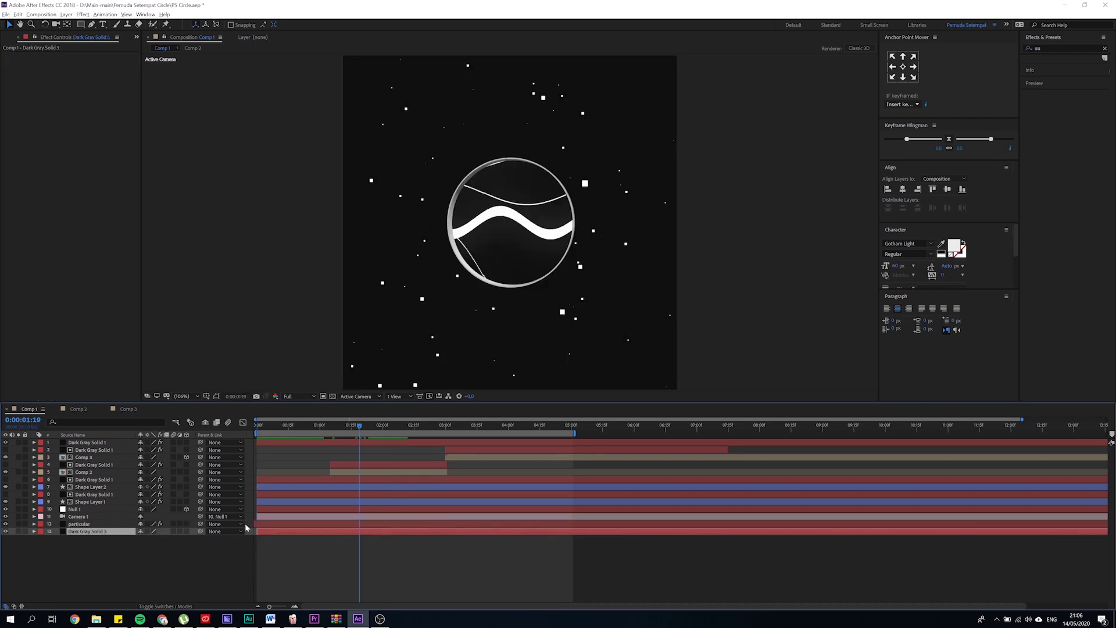
# - Isolate the particular layer at the first frame and review its particle life, size, Size over Life and opacity settings
pyautogui.click(18, 523)
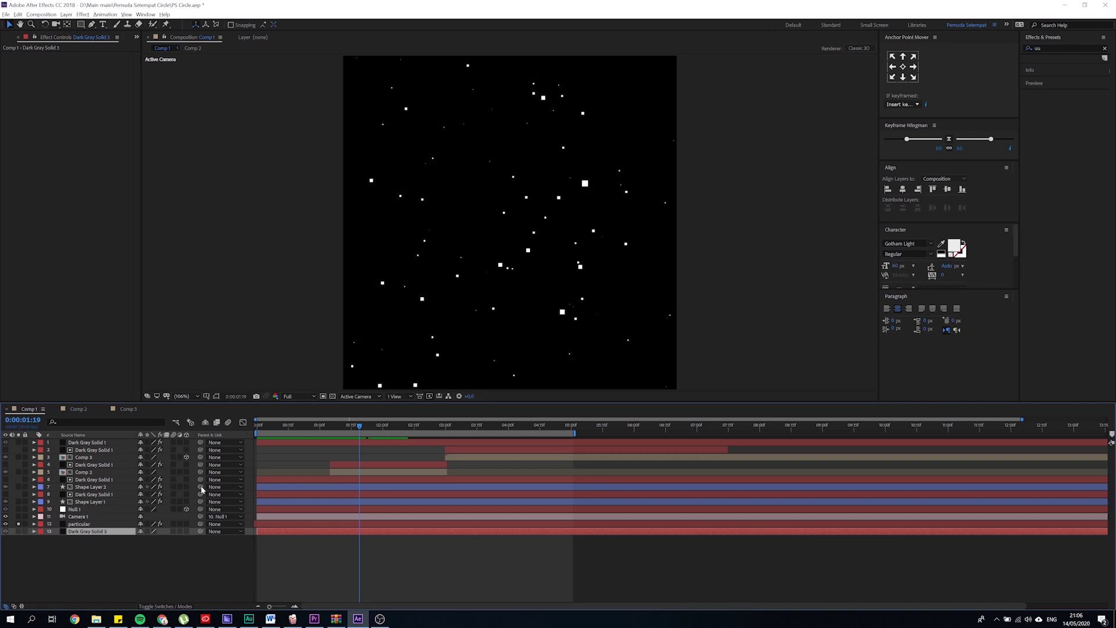
pyautogui.moveTo(288, 424); pyautogui.dragTo(257, 423)
pyautogui.click(277, 523)
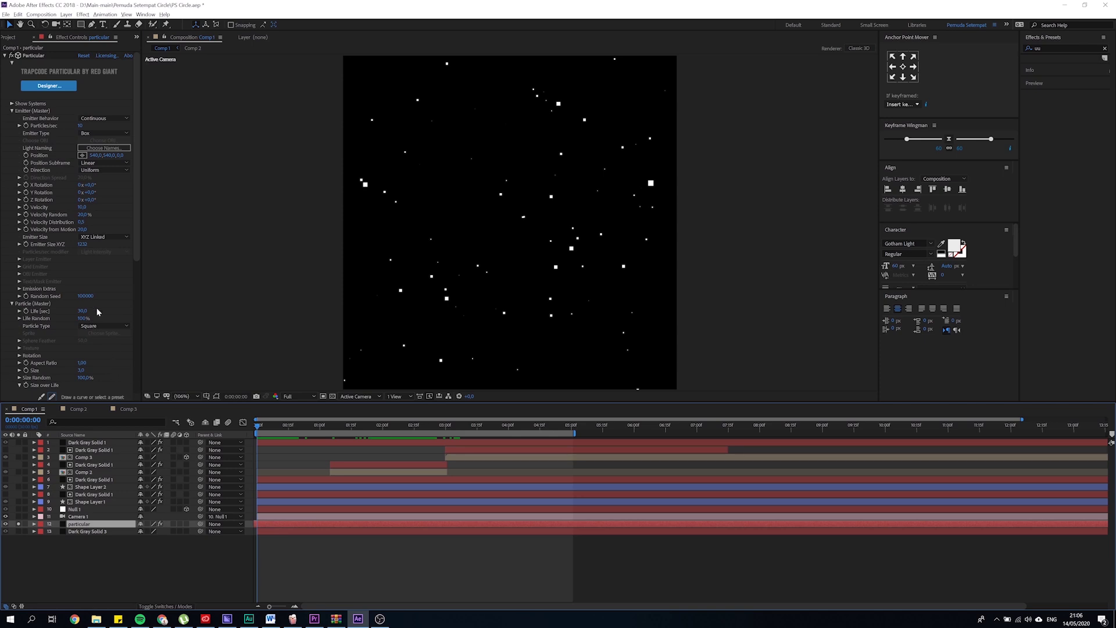
pyautogui.scroll(-3, 92, 309)
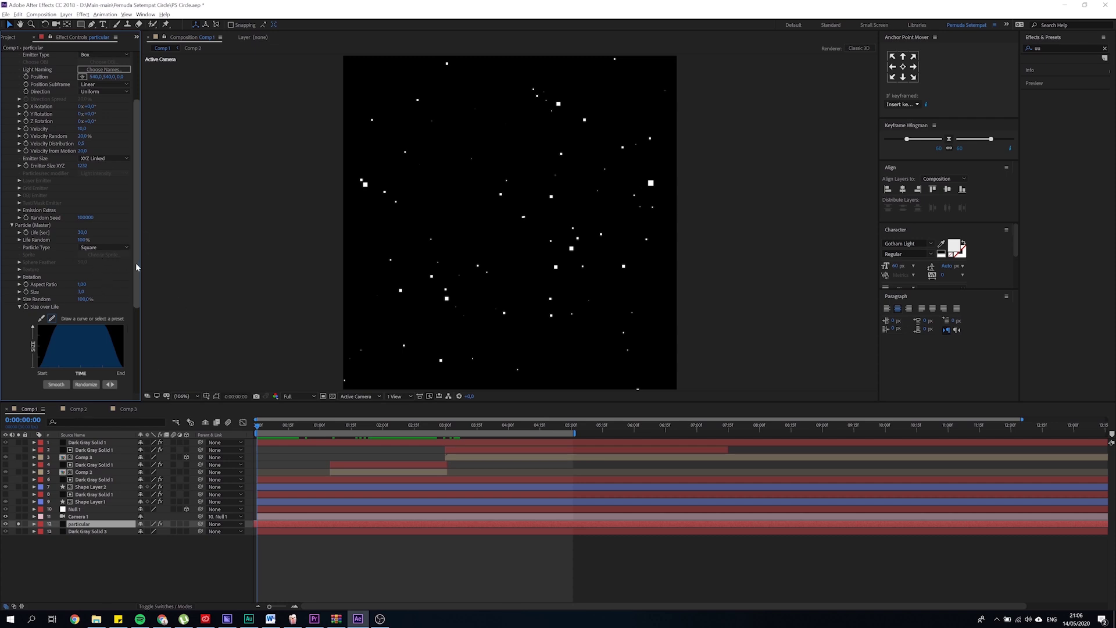
pyautogui.moveTo(135, 265); pyautogui.dragTo(137, 293)
pyautogui.scroll(-2, 93, 256)
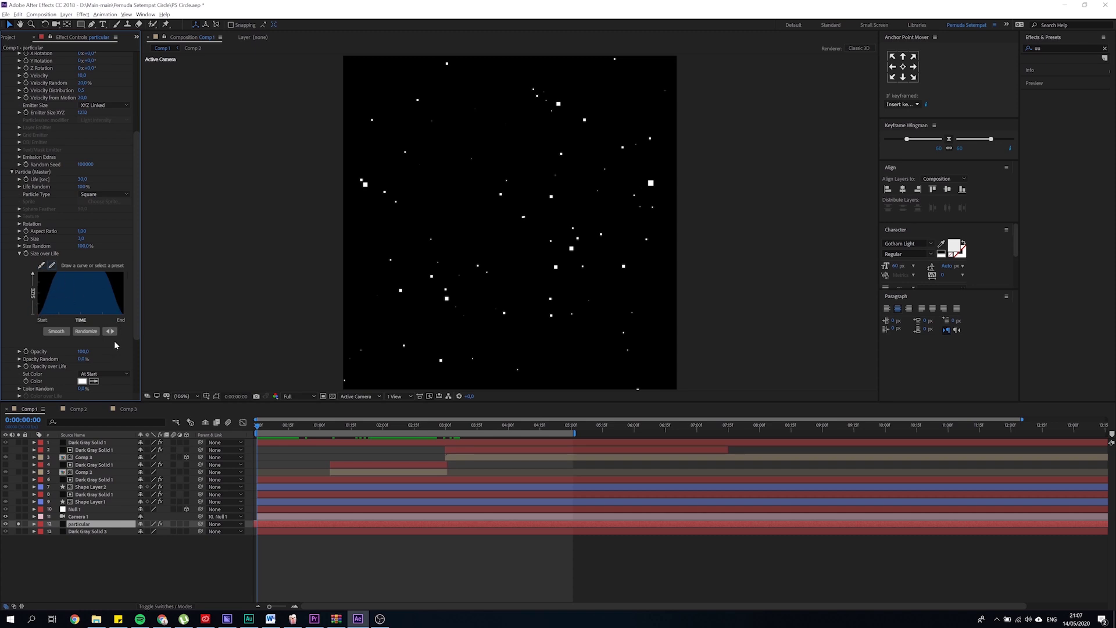
pyautogui.scroll(-3, 111, 340)
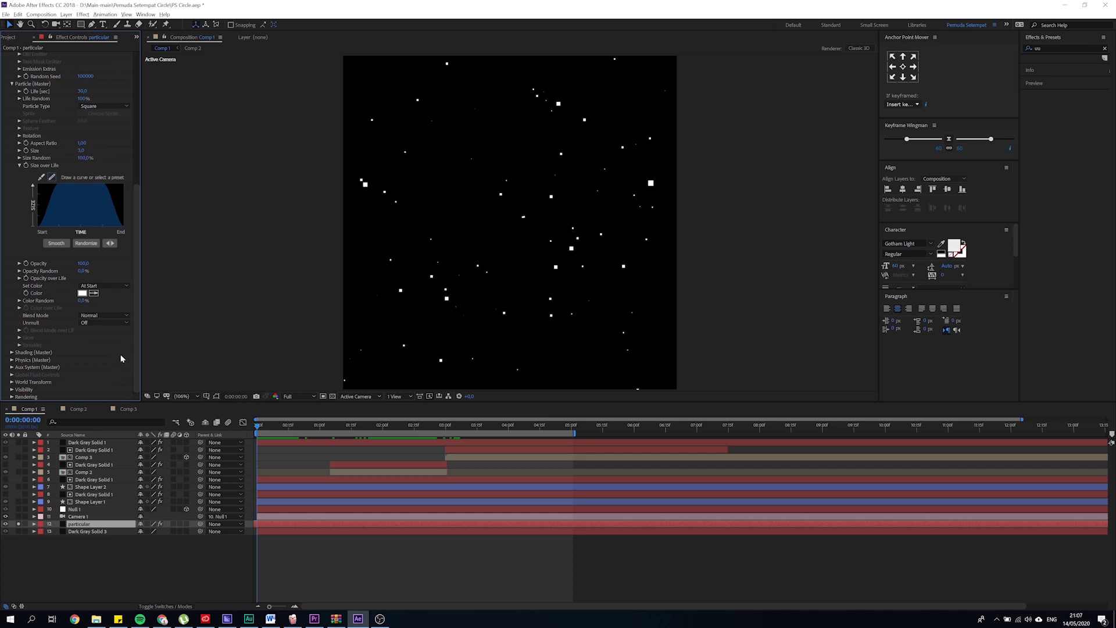
# - End the particle layer's isolation, reveal Camera 1's keyframed properties and scrub through the opening frames
pyautogui.click(19, 524)
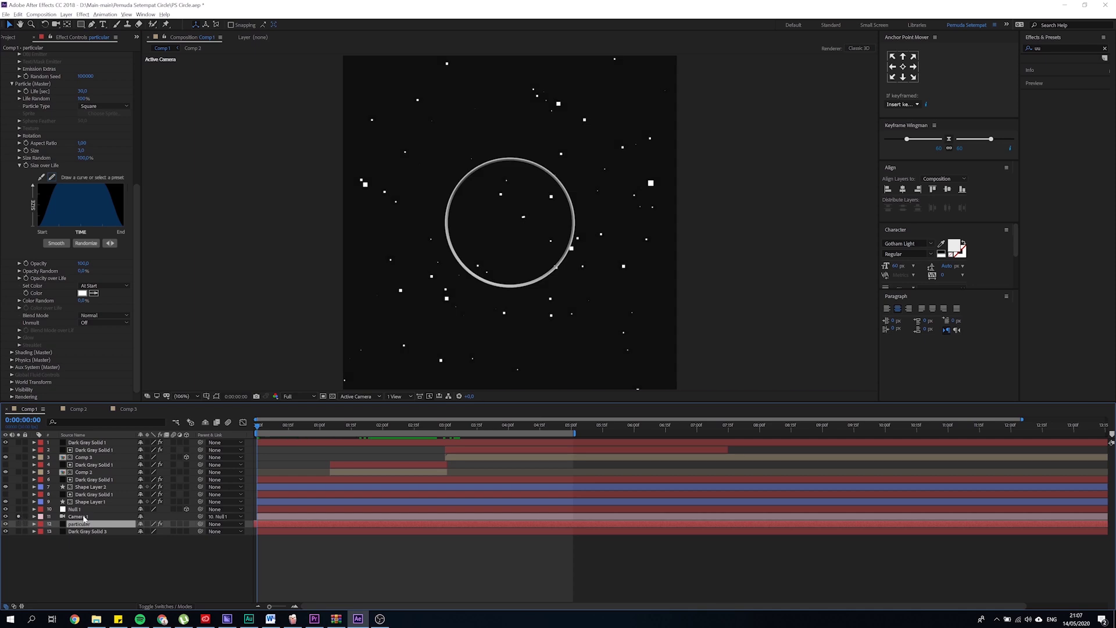
pyautogui.click(81, 516)
pyautogui.press('u')
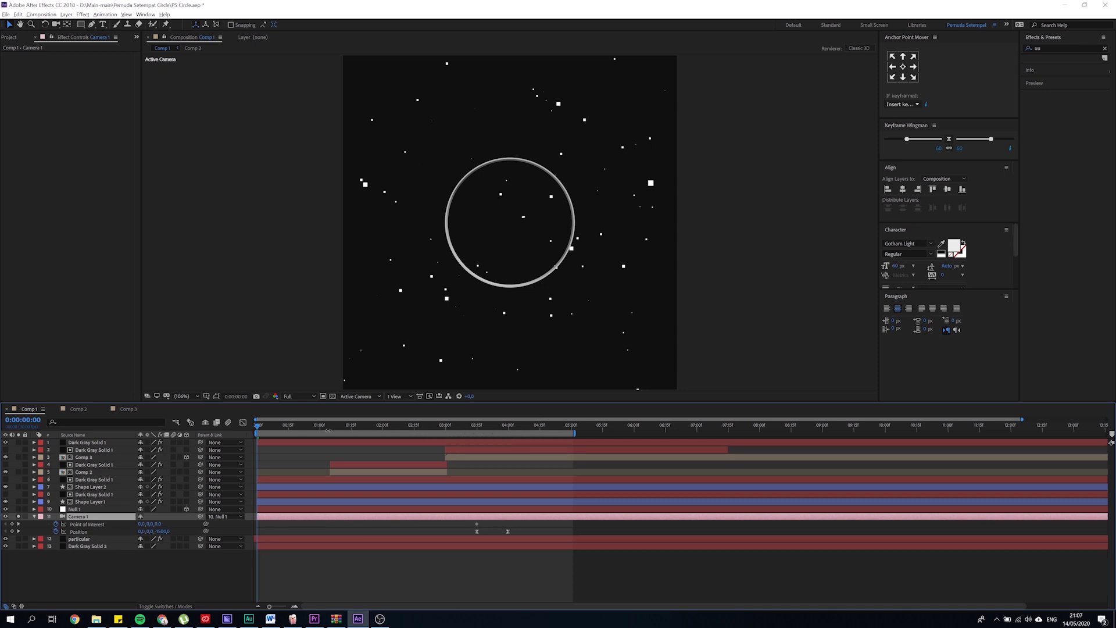
pyautogui.moveTo(281, 426); pyautogui.dragTo(260, 492)
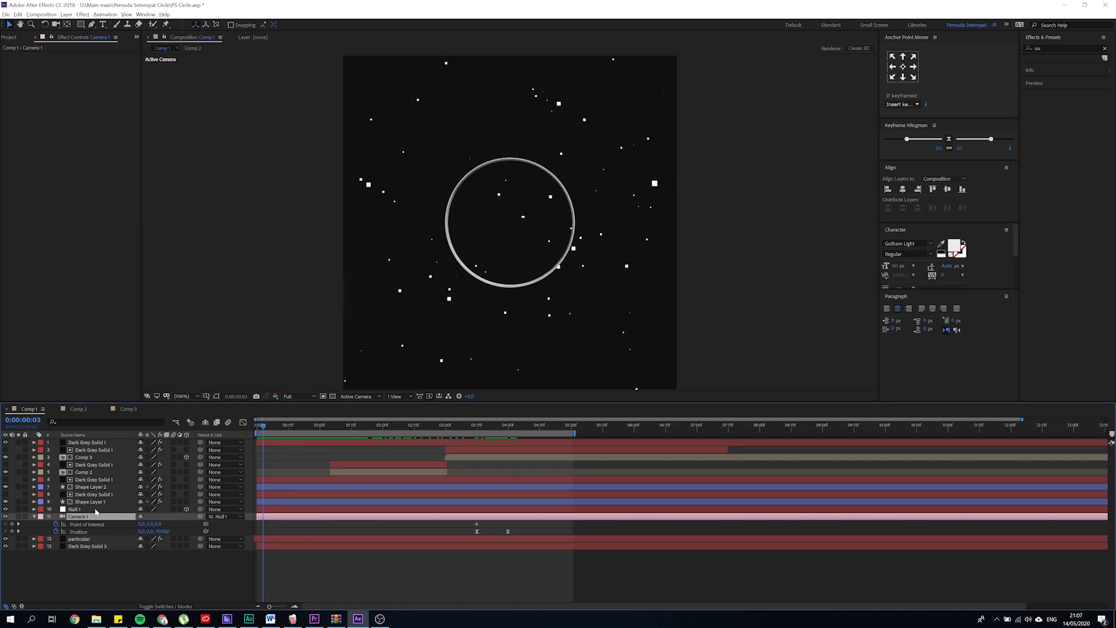
# - Reveal Null 1's rotation properties and scrub to 0:00:01:24 to examine the Y Rotation animation driving the camera
pyautogui.click(77, 509)
pyautogui.click(82, 517)
pyautogui.click(76, 509)
pyautogui.click(60, 516)
pyautogui.click(79, 509)
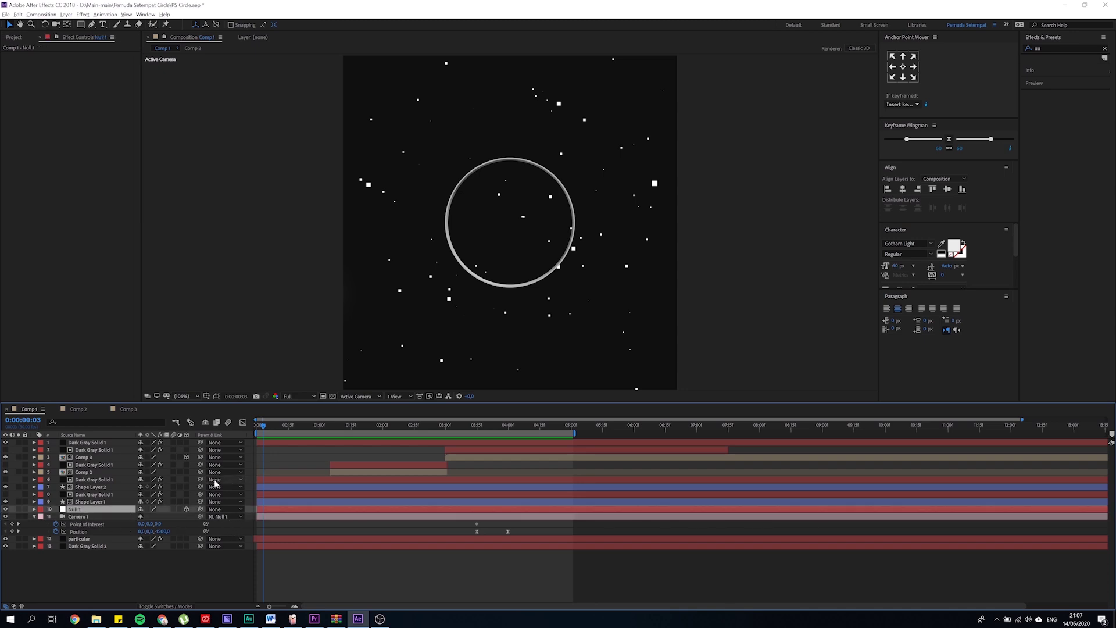
pyautogui.press('r')
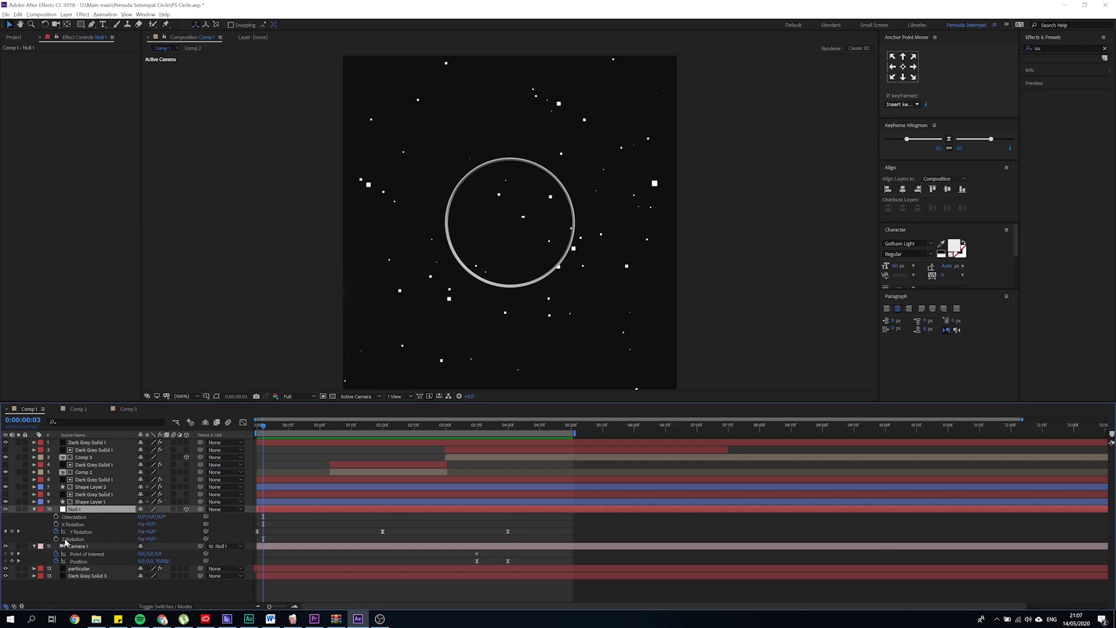
pyautogui.click(84, 533)
pyautogui.moveTo(258, 432); pyautogui.dragTo(317, 432)
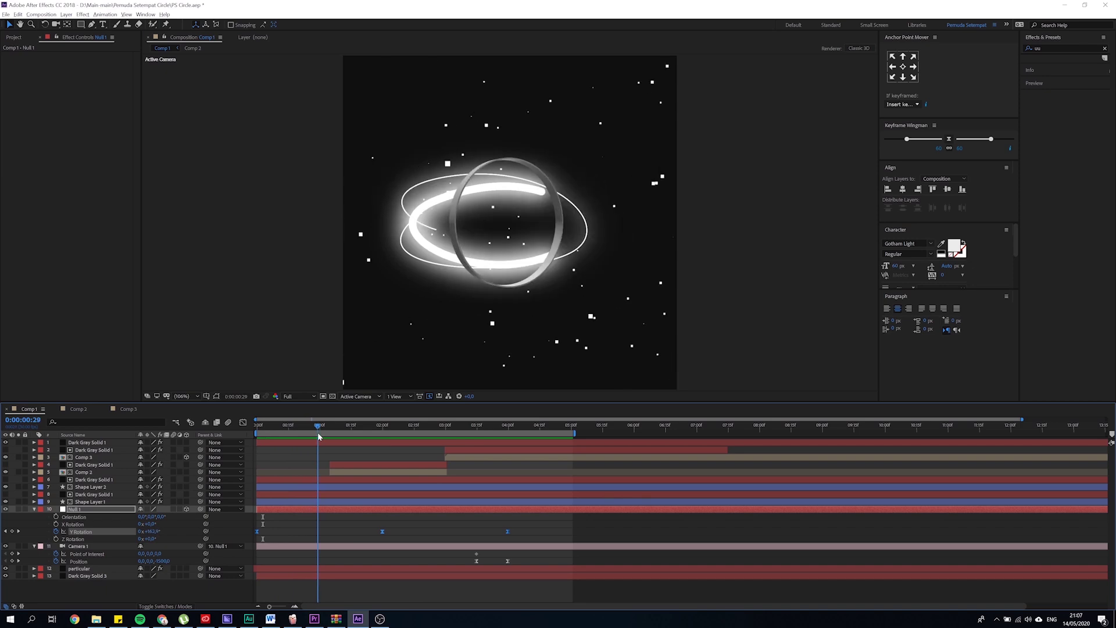
pyautogui.moveTo(318, 435); pyautogui.dragTo(369, 436)
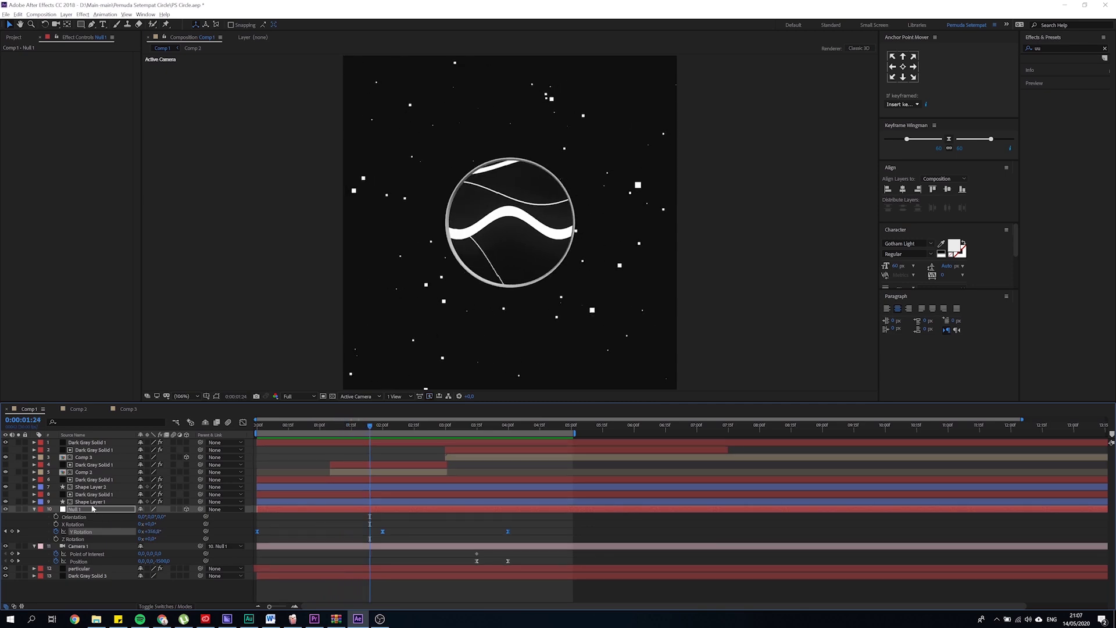
# - Solo Shape Layer 1, turn on shape path visibility and scrub through its glowing line animation
pyautogui.click(93, 502)
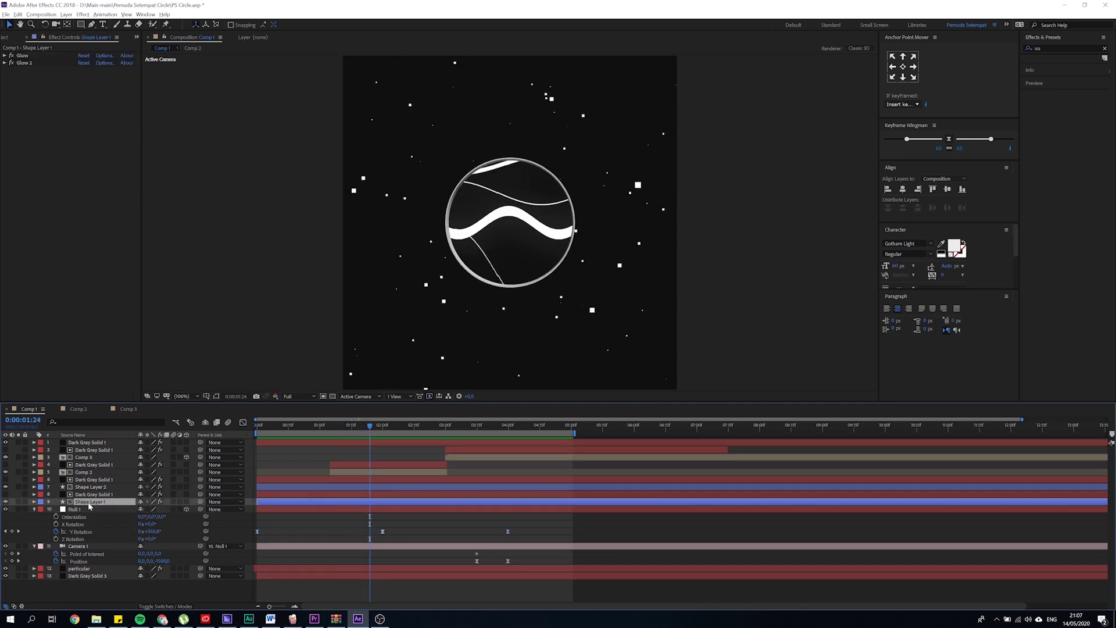
pyautogui.click(18, 501)
pyautogui.moveTo(364, 427); pyautogui.dragTo(326, 437)
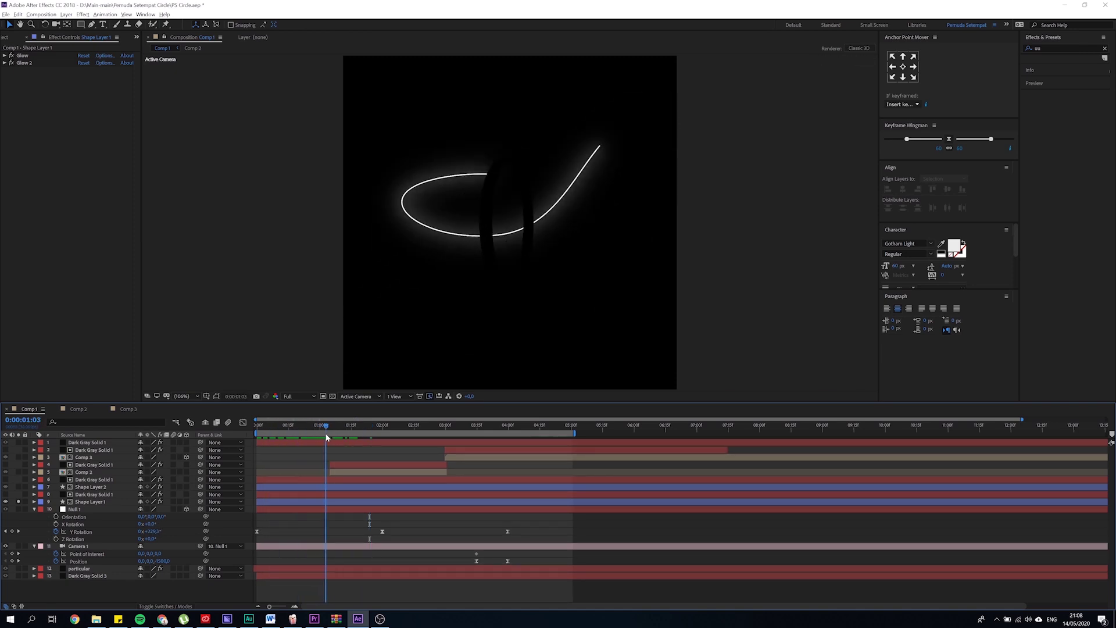
pyautogui.moveTo(324, 426); pyautogui.dragTo(305, 428)
pyautogui.click(216, 397)
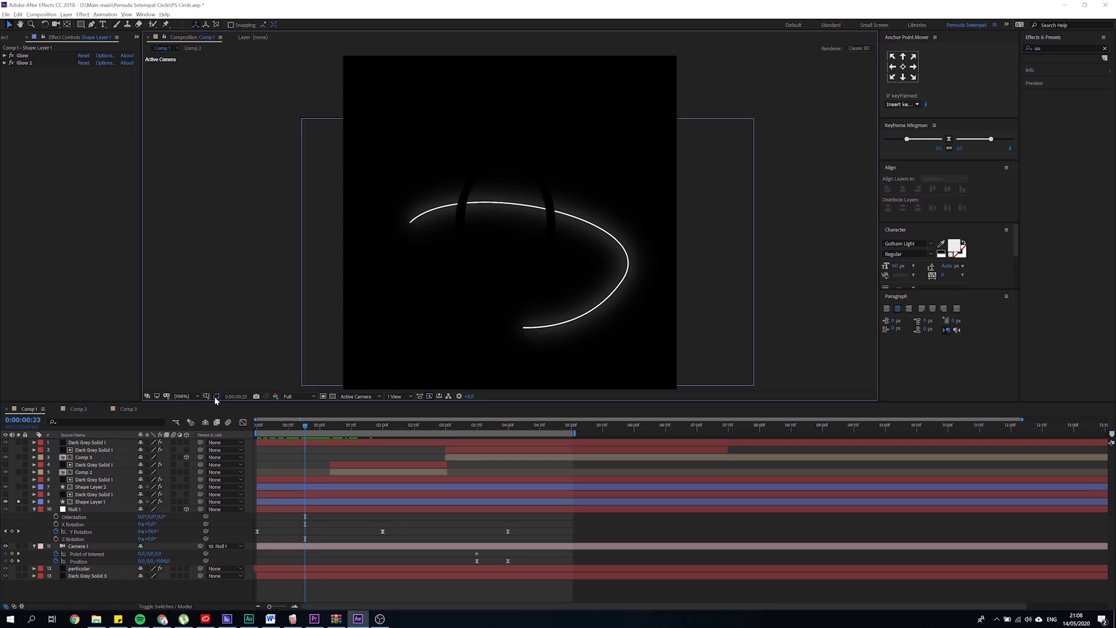
pyautogui.click(81, 503)
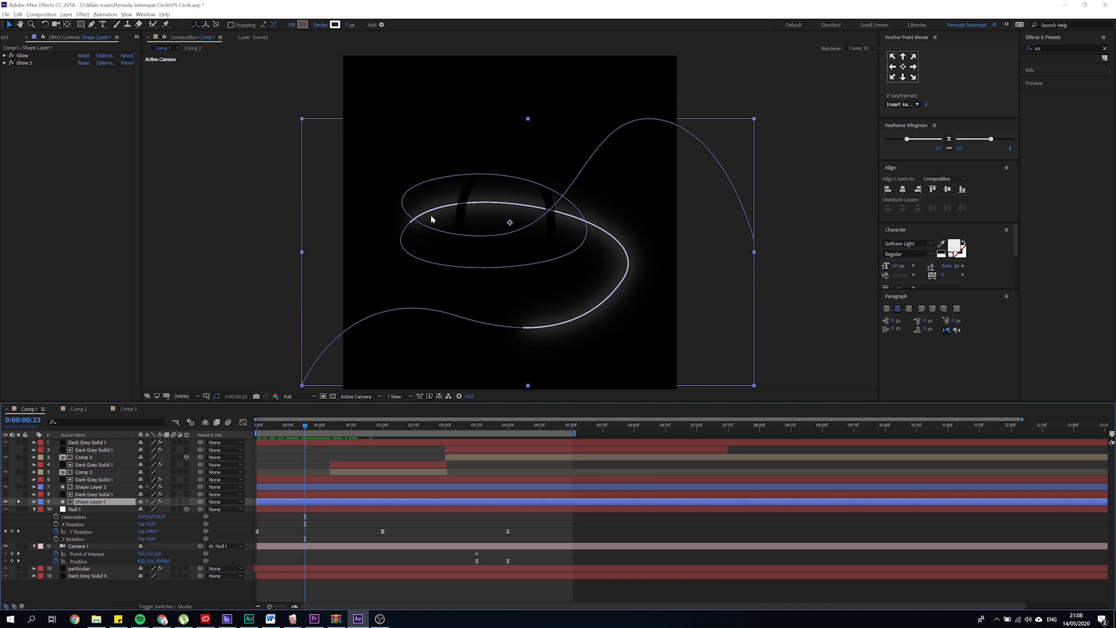
pyautogui.moveTo(317, 428); pyautogui.dragTo(330, 430)
# - Check the shape operators that can be added, then reveal Shape Layer 1's Start and End keyframes and scrub through them
pyautogui.click(381, 26)
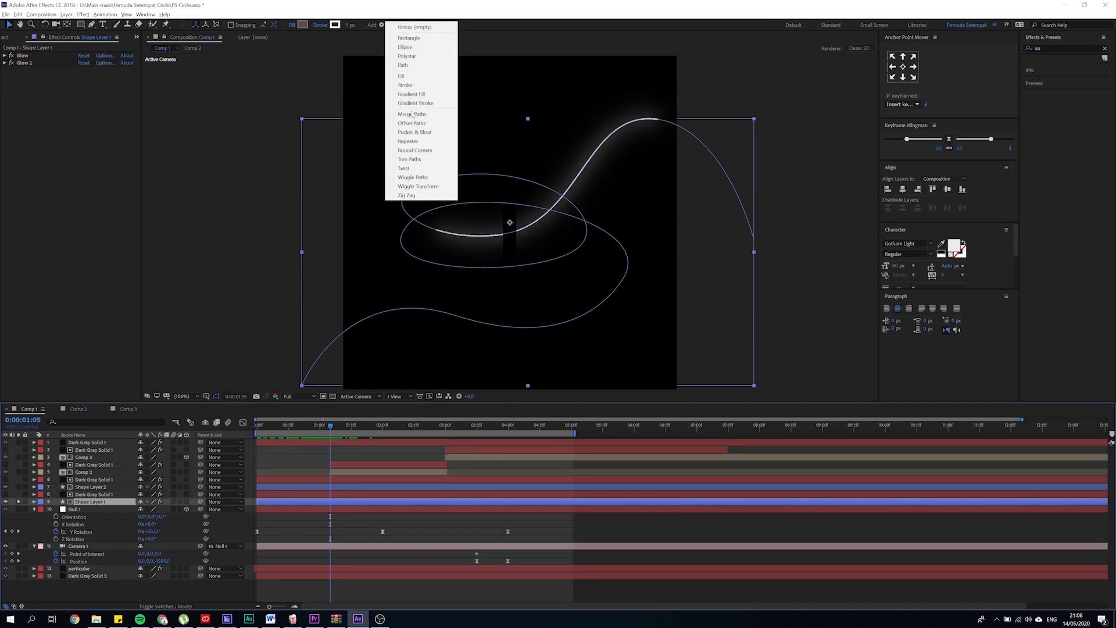
pyautogui.click(80, 504)
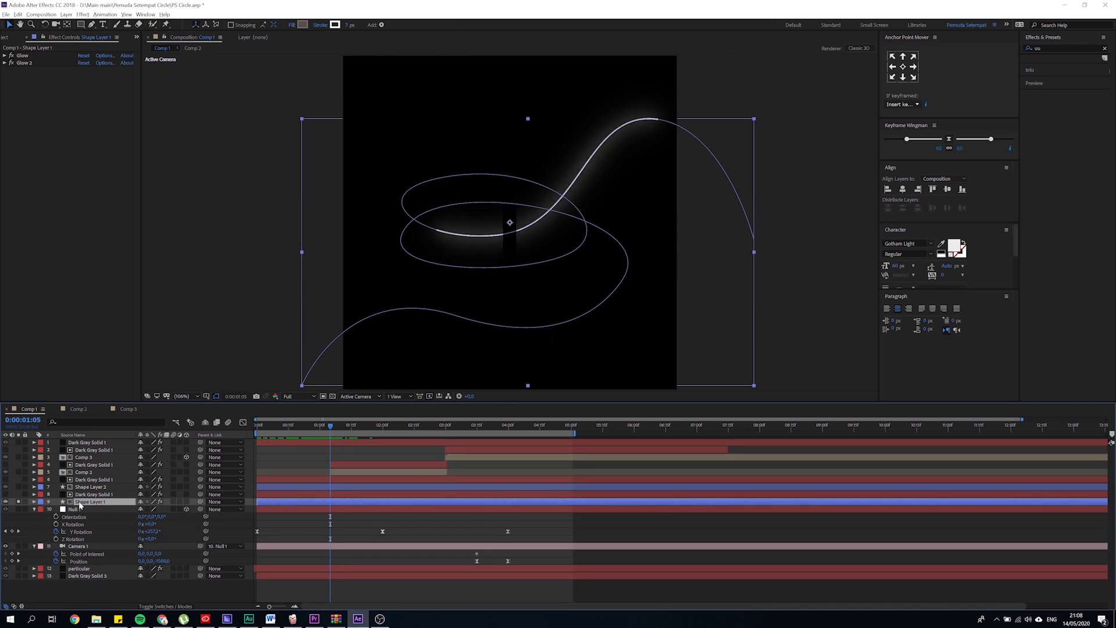
pyautogui.press('u')
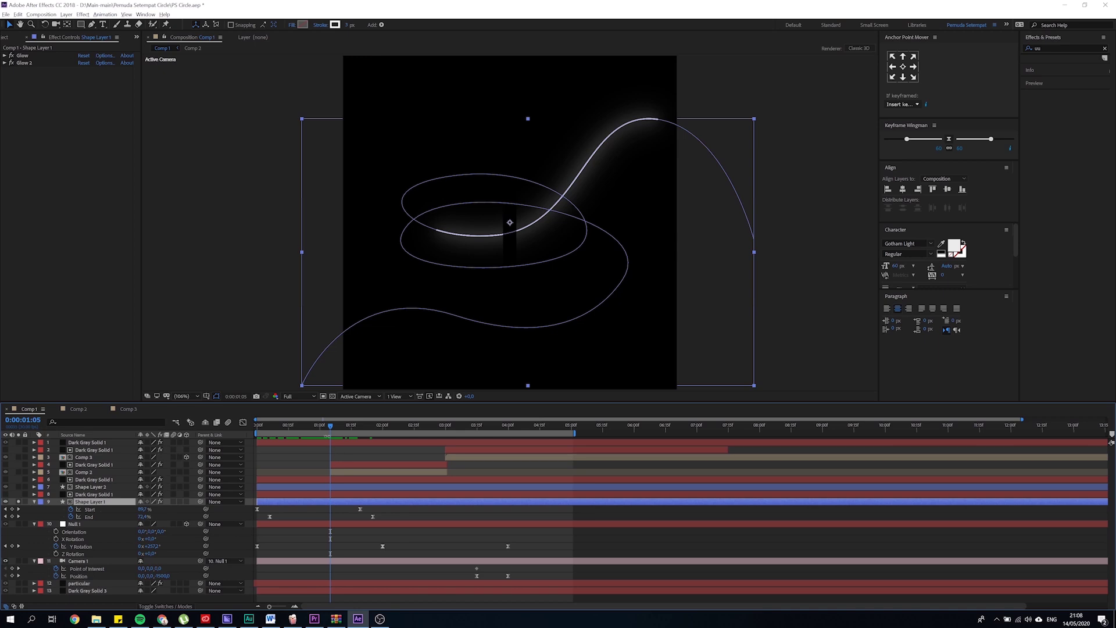
pyautogui.moveTo(296, 423); pyautogui.dragTo(320, 432)
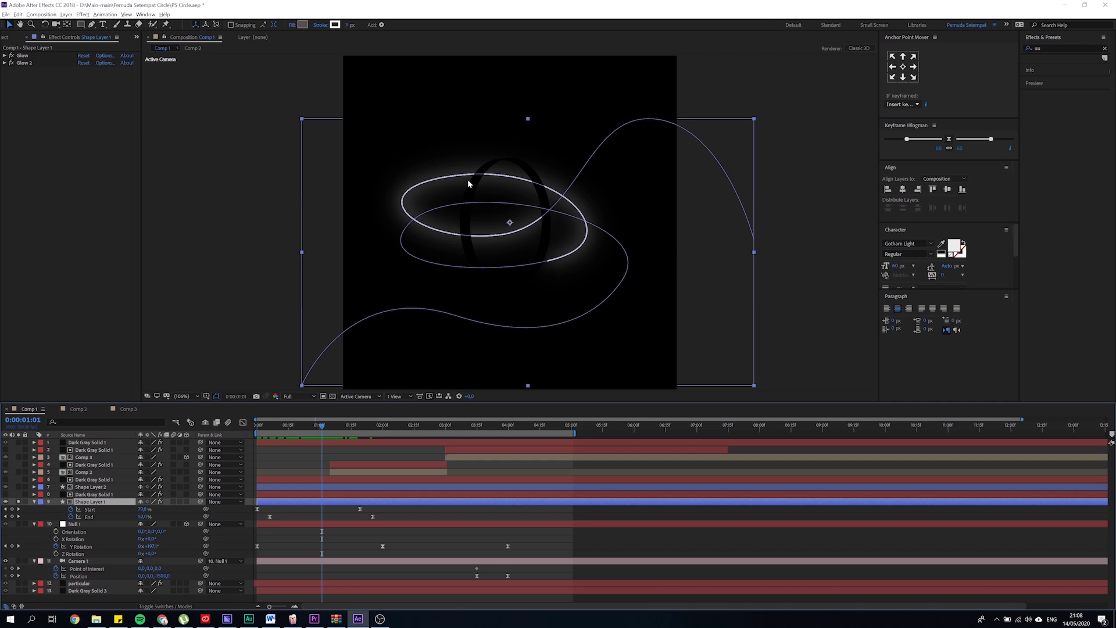
# - Show the layer modes columns and inspect Shape Layer 1's track matte options for the solid above it
pyautogui.click(105, 495)
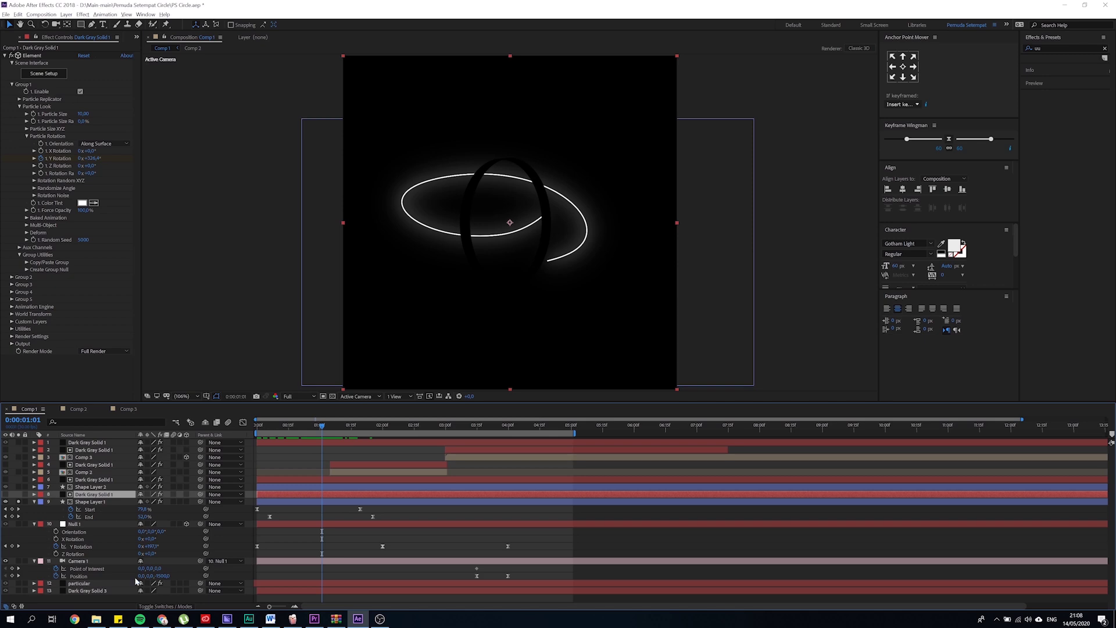
pyautogui.click(163, 606)
pyautogui.click(194, 503)
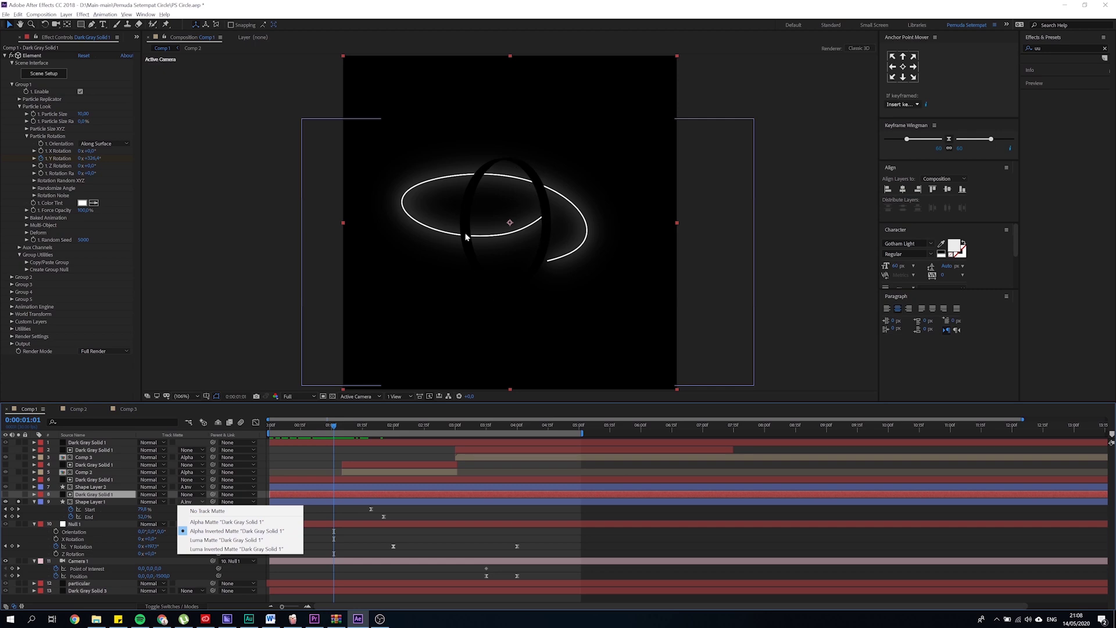
pyautogui.click(90, 498)
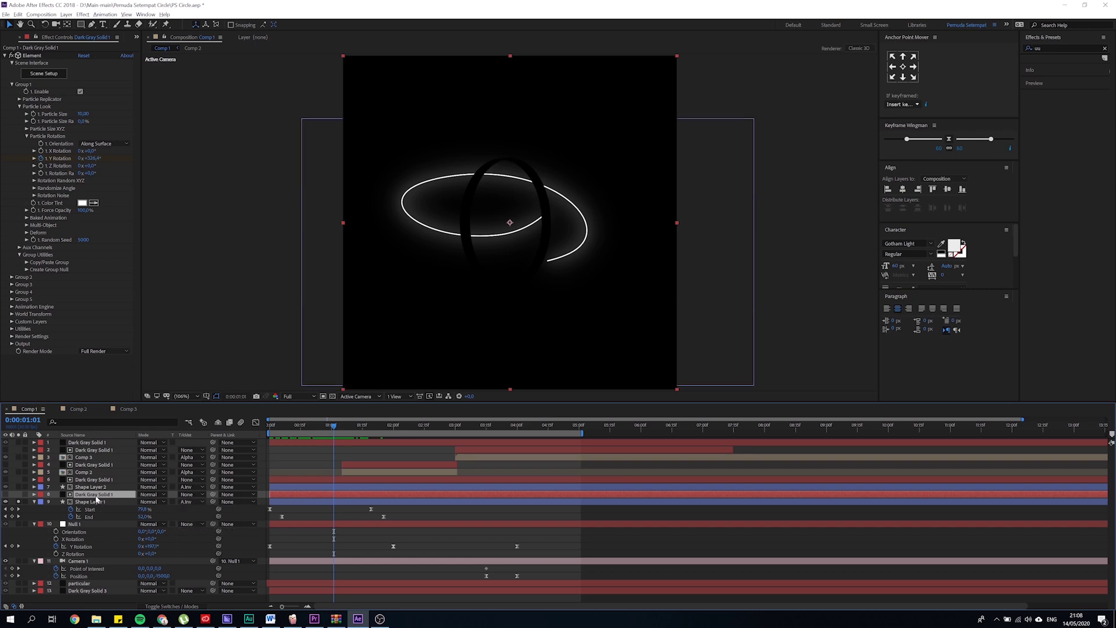
# - Open Element's Scene Setup from the matte solid above Shape Layer 1 and inspect the ring-shaped tube model
pyautogui.click(40, 76)
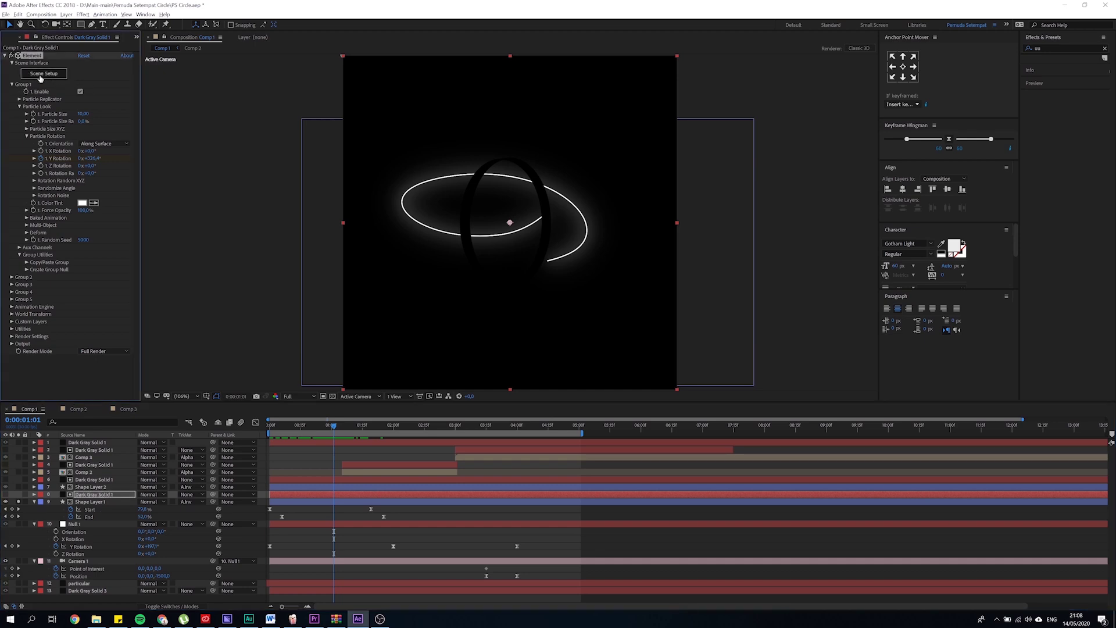
pyautogui.click(41, 76)
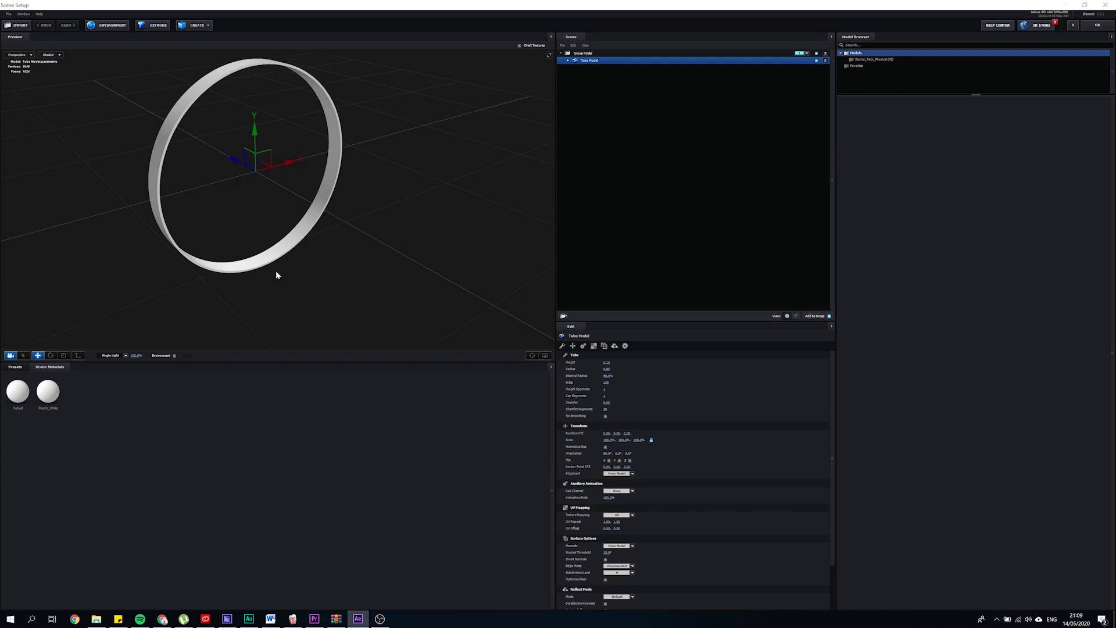
pyautogui.click(196, 25)
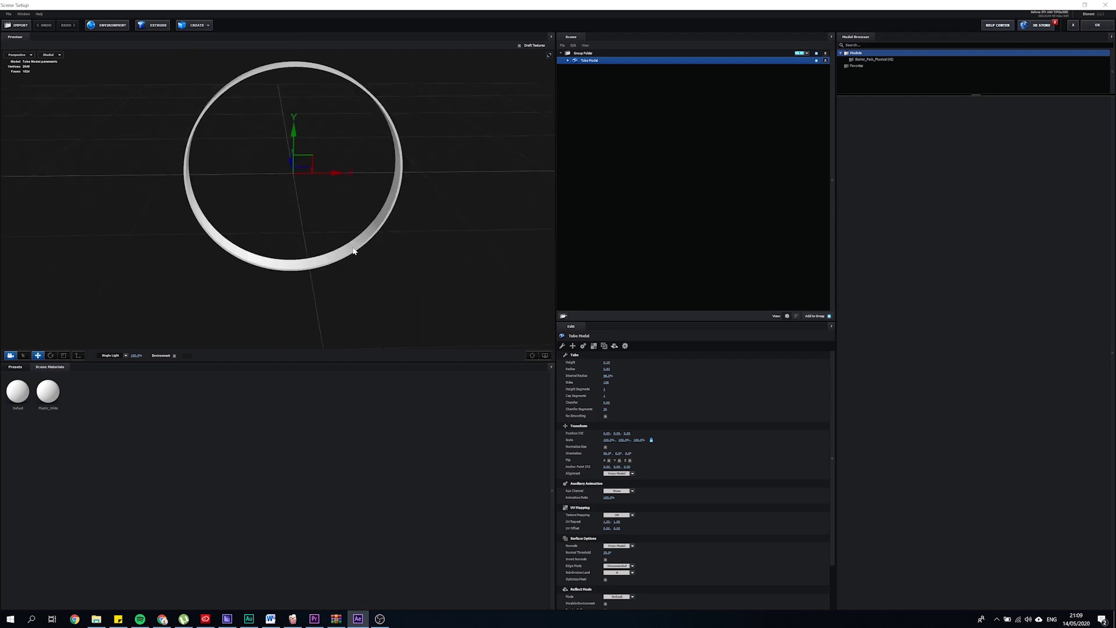
# - Close Scene Setup, switch the solo from Shape Layer 1 to Shape Layer 2 and scrub through its glowing line
pyautogui.click(1093, 27)
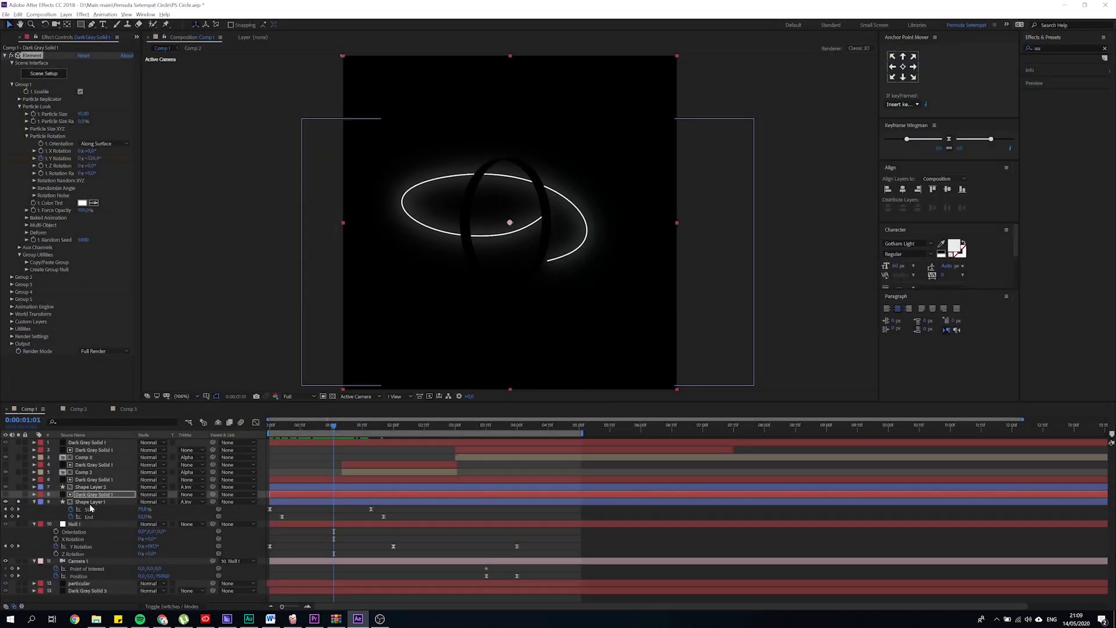
pyautogui.click(92, 500)
pyautogui.click(90, 487)
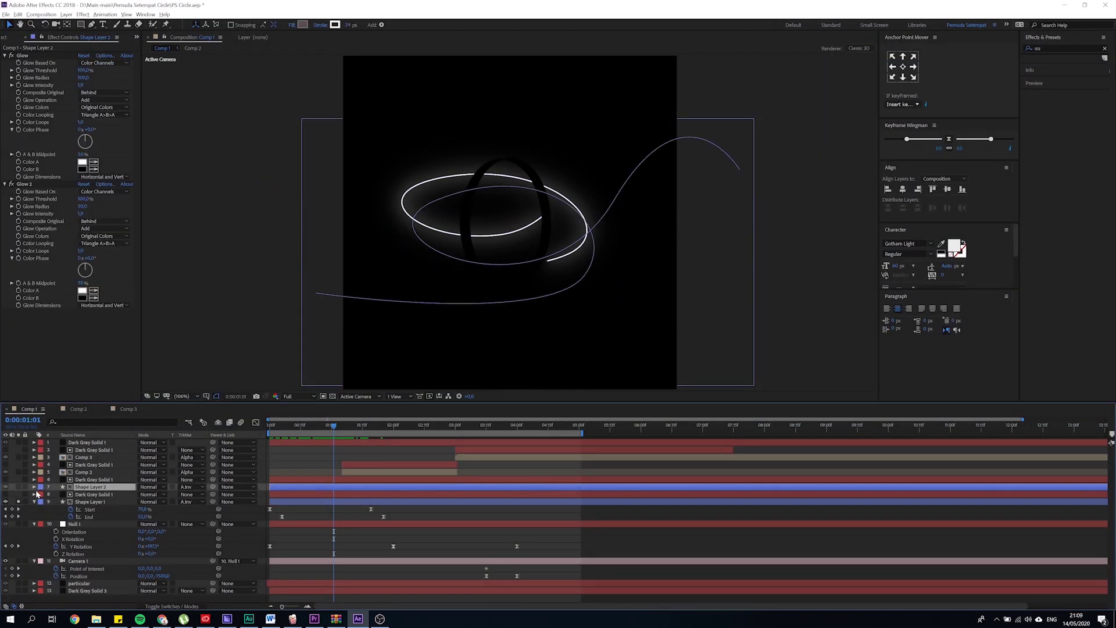
pyautogui.click(19, 486)
pyautogui.click(19, 501)
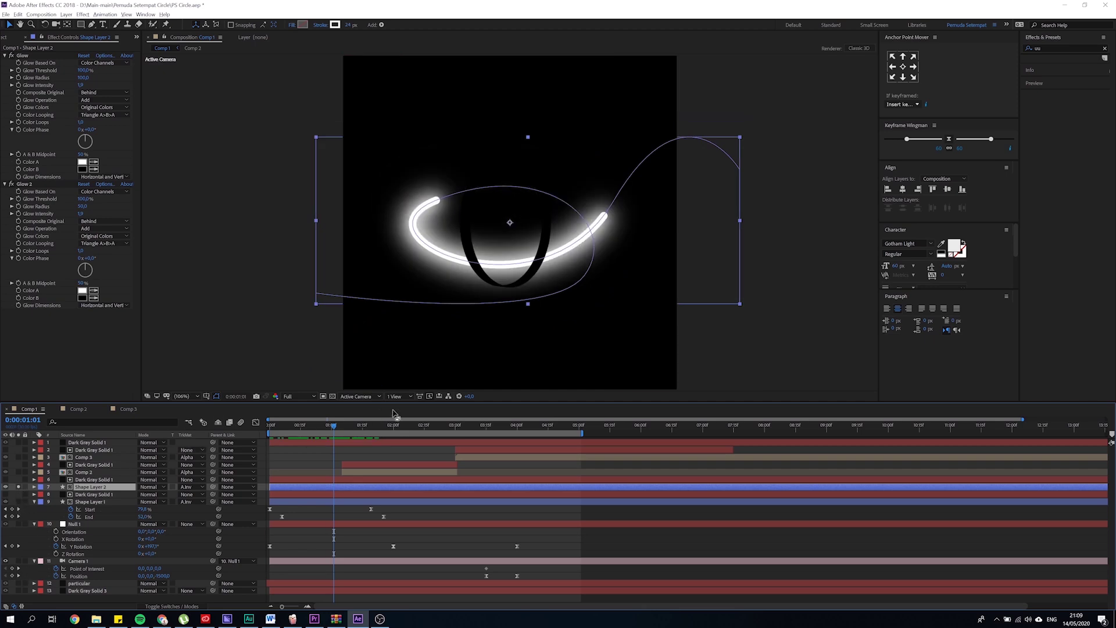
pyautogui.moveTo(334, 429)
pyautogui.mouseDown()
pyautogui.moveTo(317, 426)
pyautogui.moveTo(332, 428)
pyautogui.mouseUp()
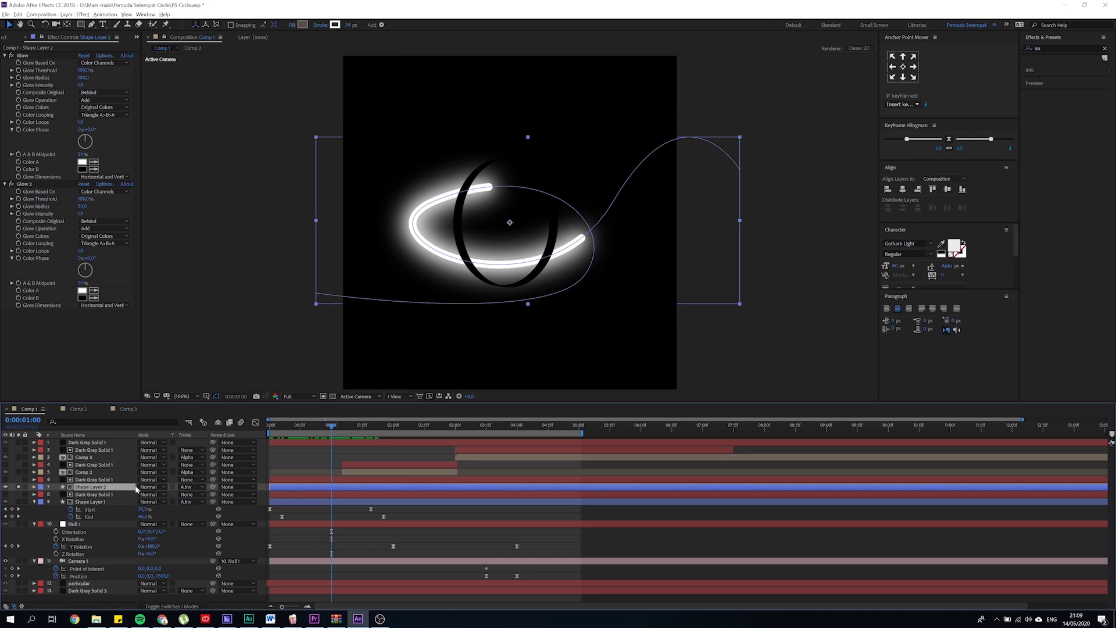
# - Compare the Element matte solids above Shape Layers 2 and 1, then take Shape Layer 2 out of solo
pyautogui.click(93, 479)
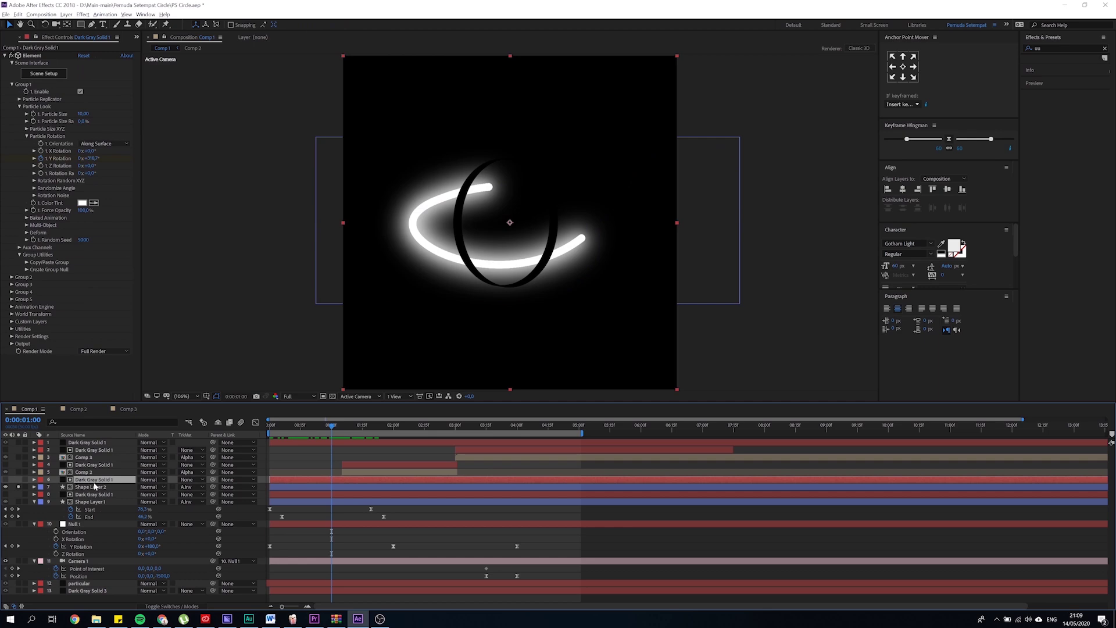
pyautogui.click(90, 495)
pyautogui.click(88, 480)
pyautogui.click(89, 494)
pyautogui.click(88, 480)
pyautogui.click(81, 472)
pyautogui.click(18, 486)
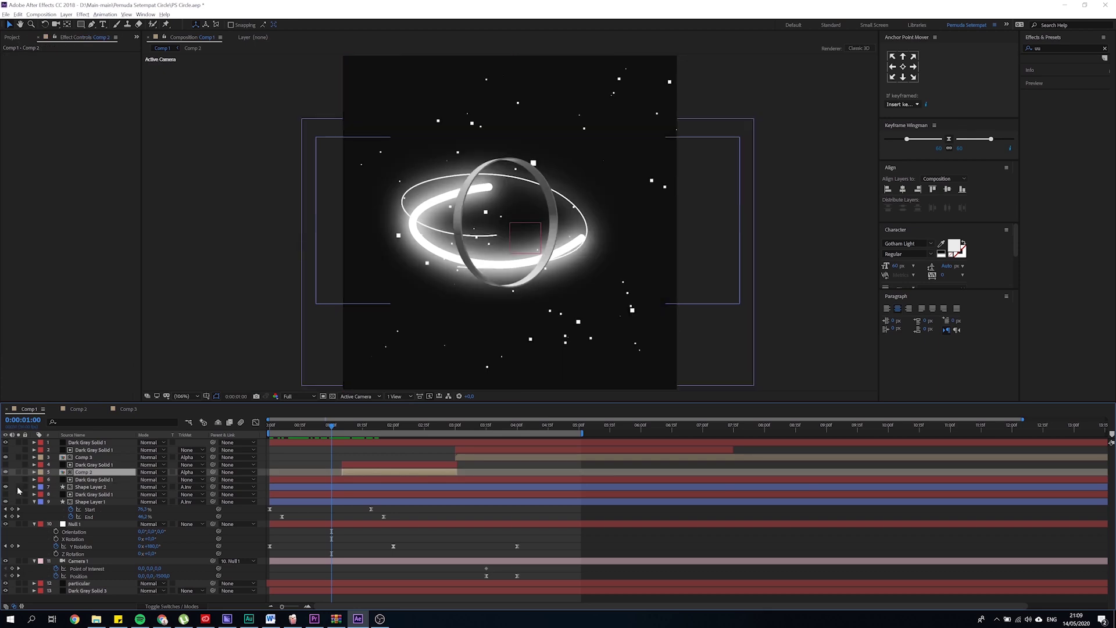
# - Open the Comp 2 precomp and scrub through its wavy line animation
pyautogui.doubleClick(81, 472)
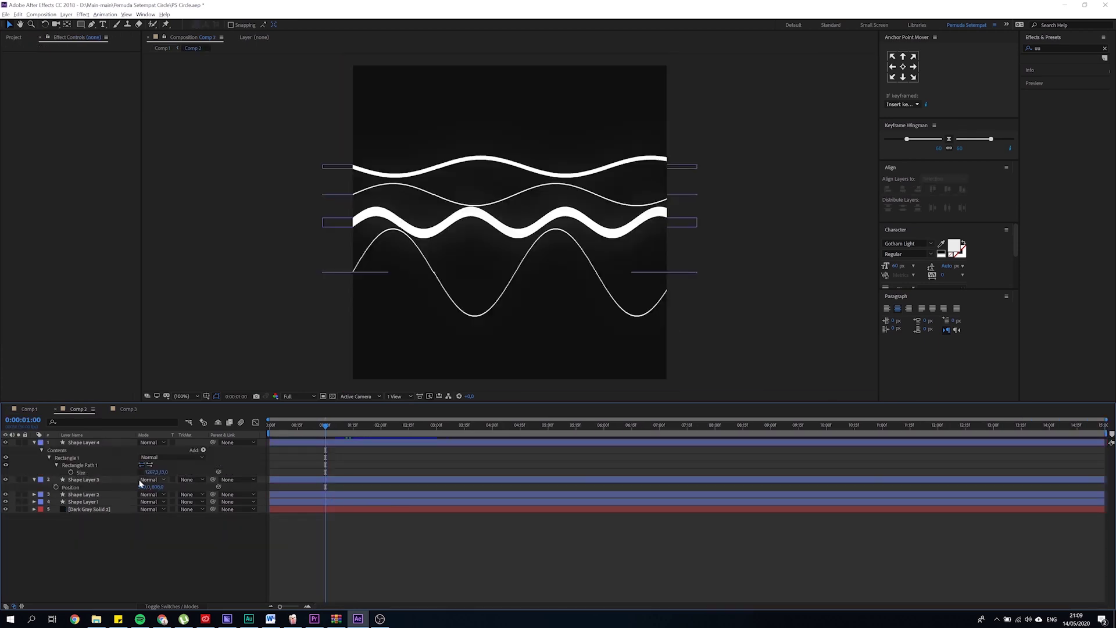
pyautogui.moveTo(326, 425); pyautogui.dragTo(460, 427)
pyautogui.click(331, 396)
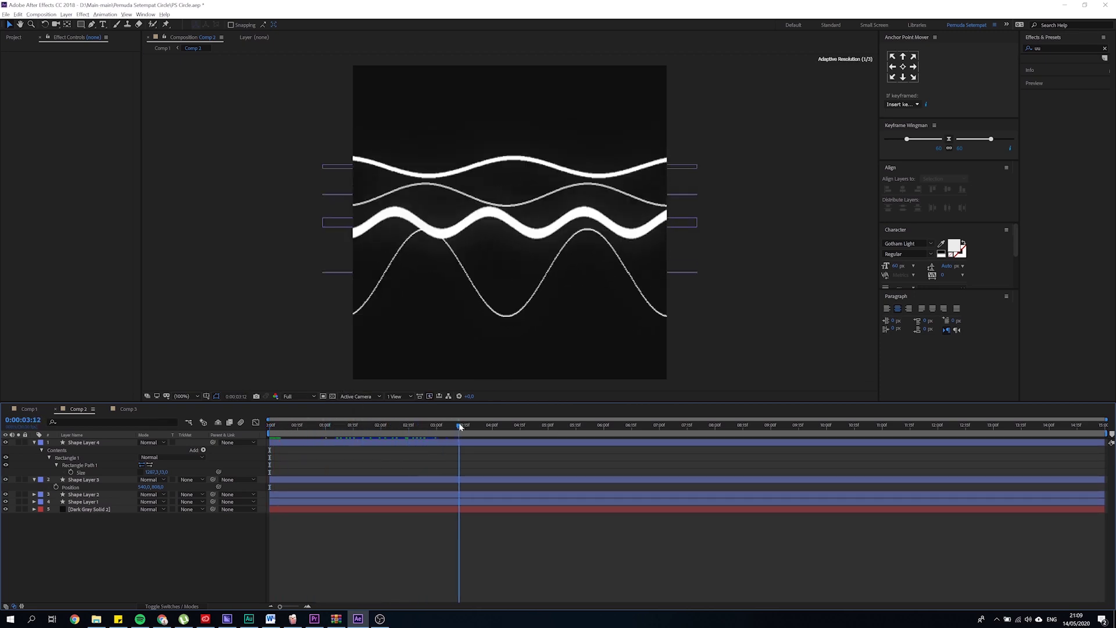
# - Solo Shape Layer 4 in Comp 2 and compare its line with the Wave Warp effect off and on
pyautogui.click(89, 443)
pyautogui.click(18, 442)
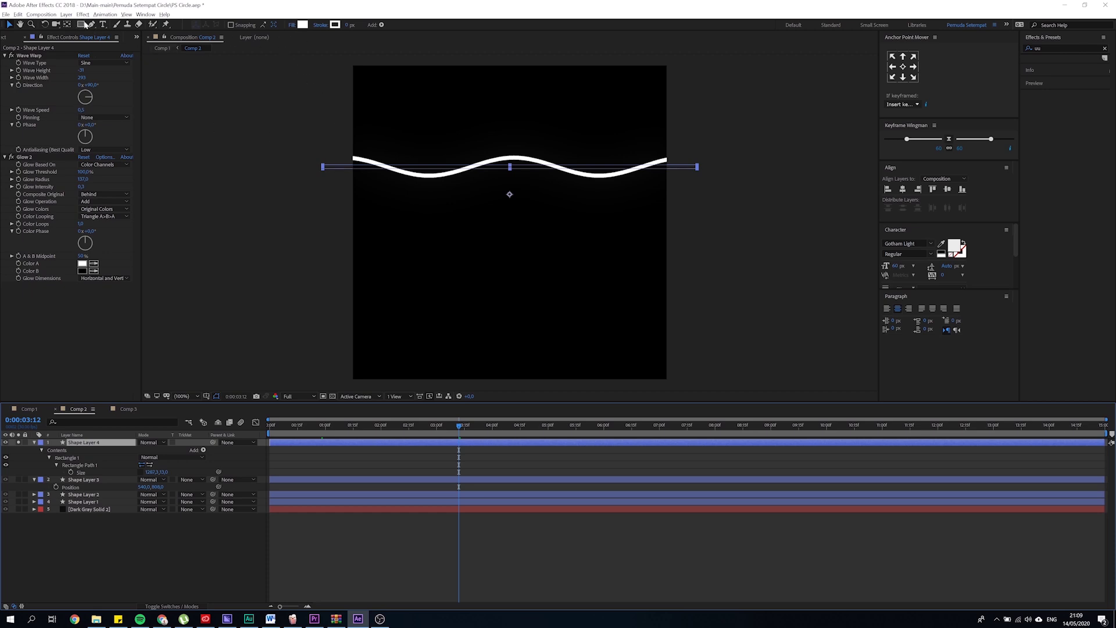
pyautogui.click(11, 56)
pyautogui.click(18, 57)
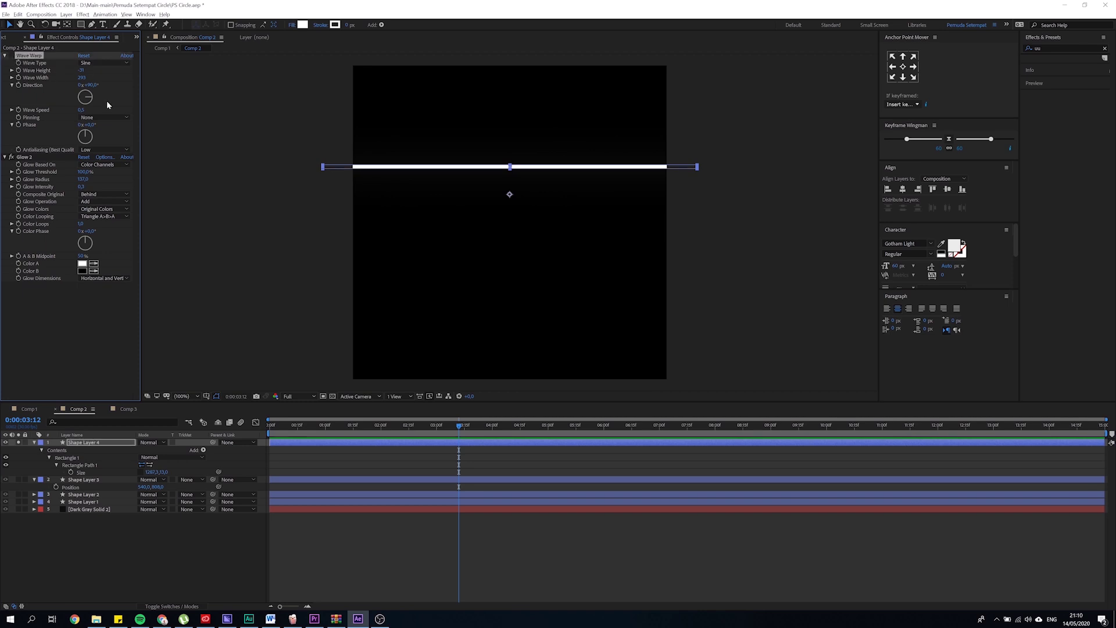
pyautogui.click(11, 56)
pyautogui.click(10, 56)
pyautogui.click(11, 56)
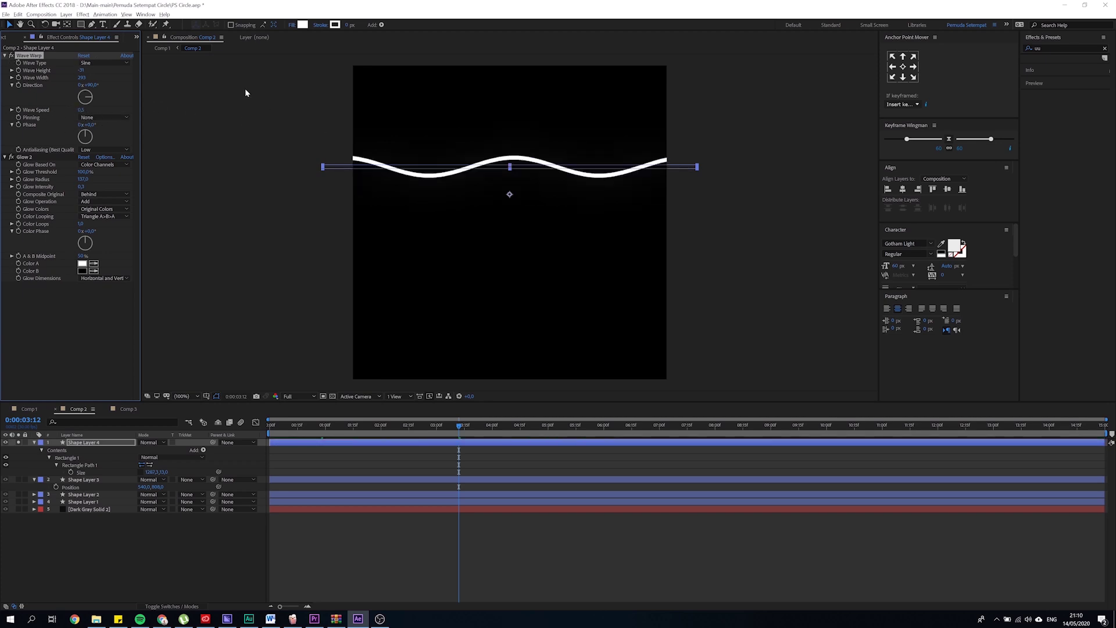
# - Preview Shape Layer 4's wave motion, unsolo it, and inspect Shape Layer 3 and the dark grey background solid
pyautogui.moveTo(325, 431); pyautogui.dragTo(365, 433)
pyautogui.press('space')
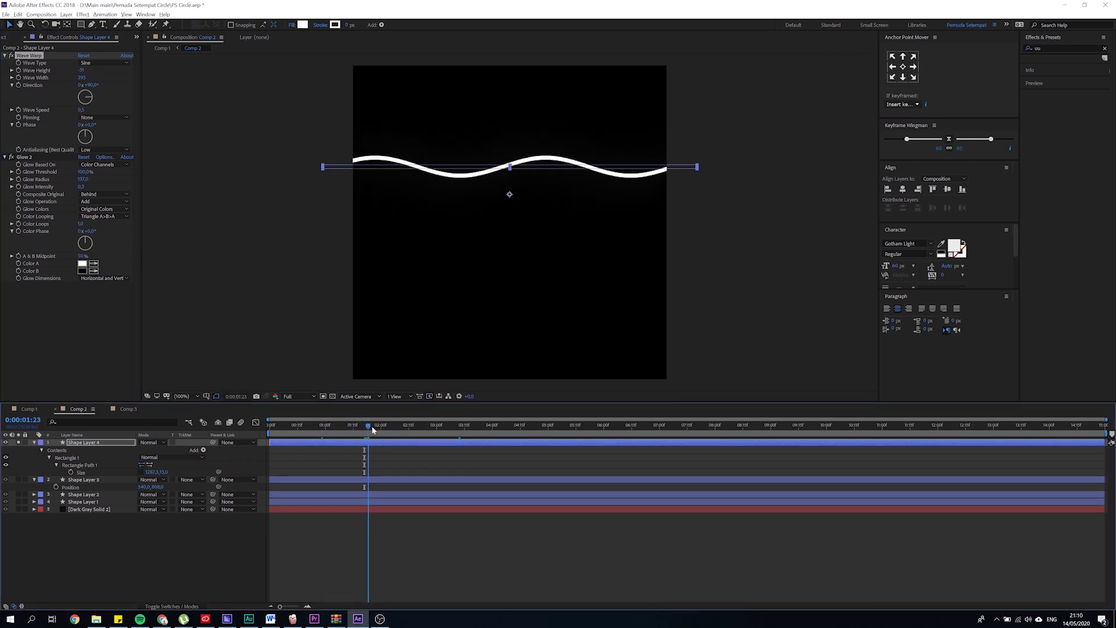
pyautogui.click(18, 442)
pyautogui.click(84, 480)
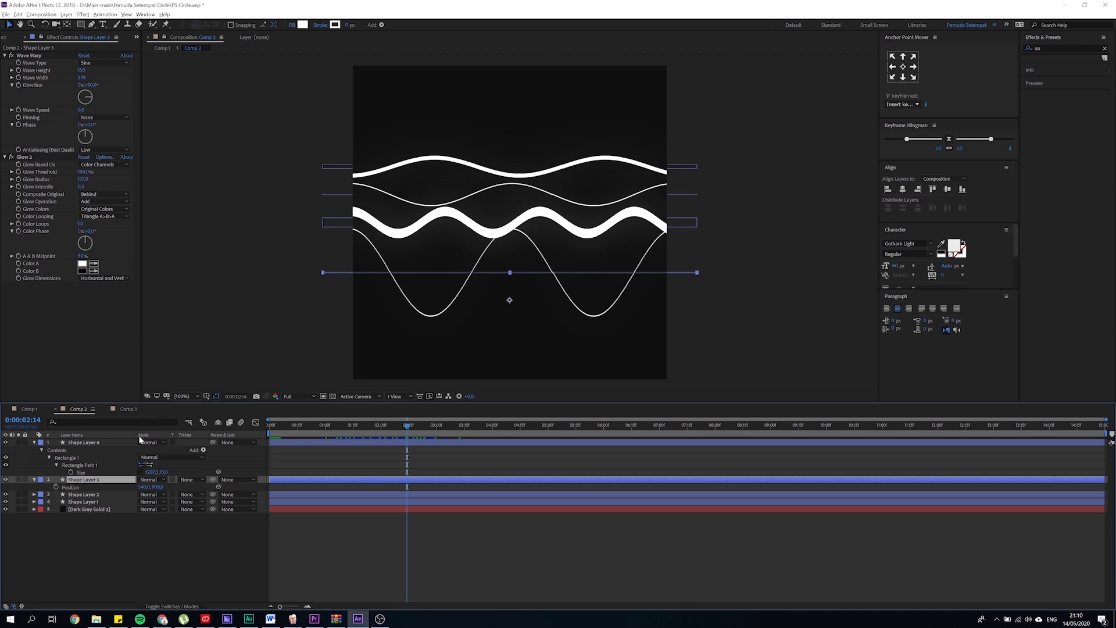
pyautogui.click(90, 509)
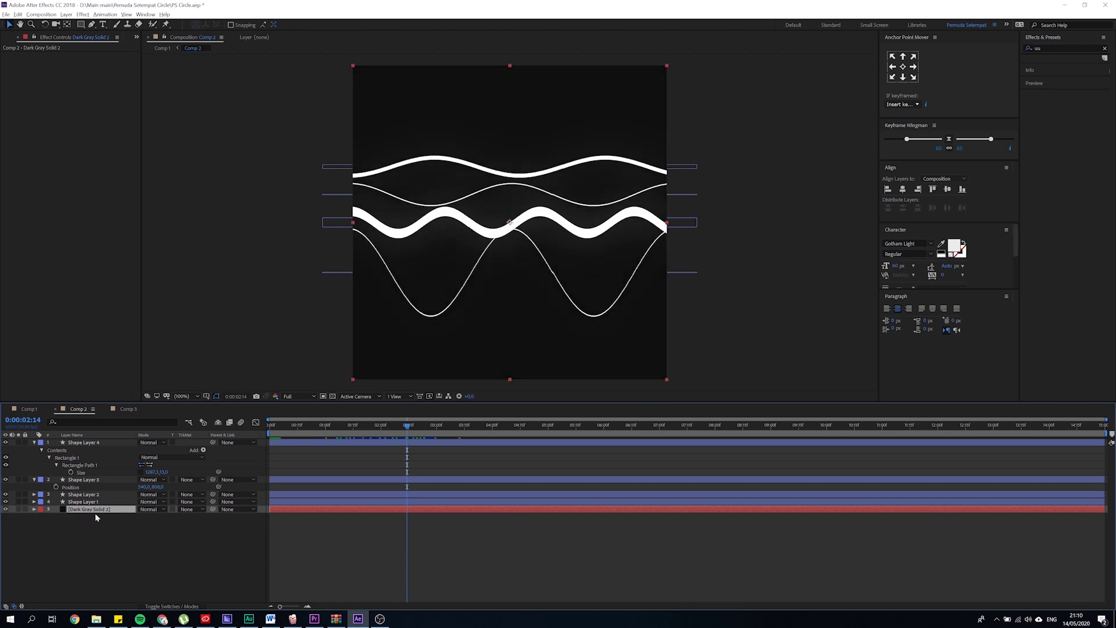
# - Compare Comp 2's look inside Comp 1 with its background solid shown and hidden, and take Comp 2 out of solo
pyautogui.click(29, 408)
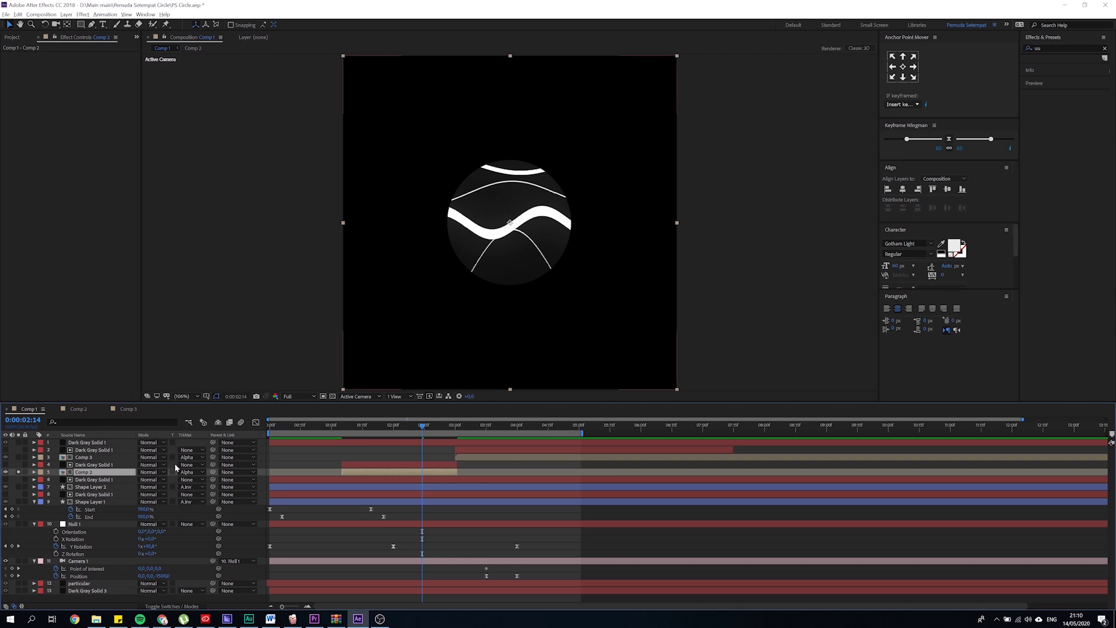
pyautogui.click(77, 408)
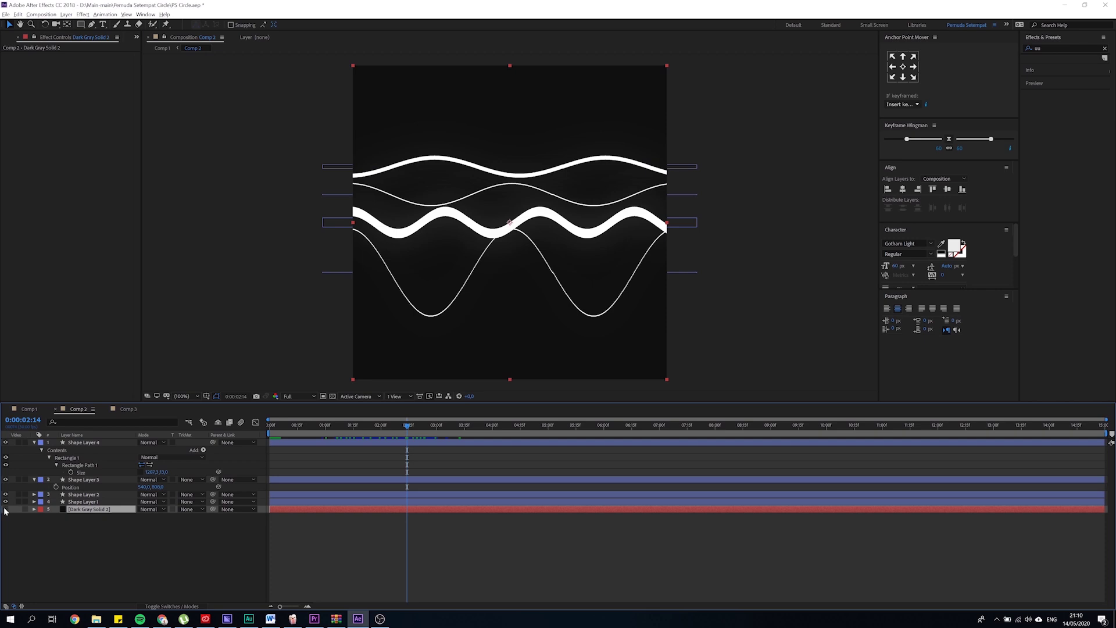
pyautogui.click(26, 410)
pyautogui.click(20, 472)
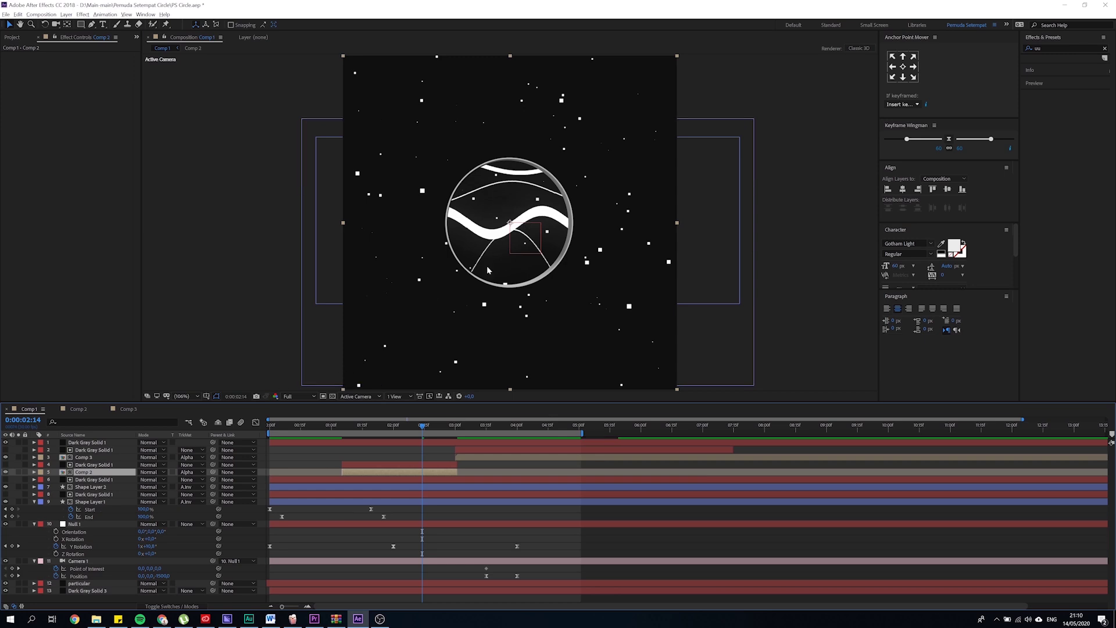
pyautogui.click(79, 409)
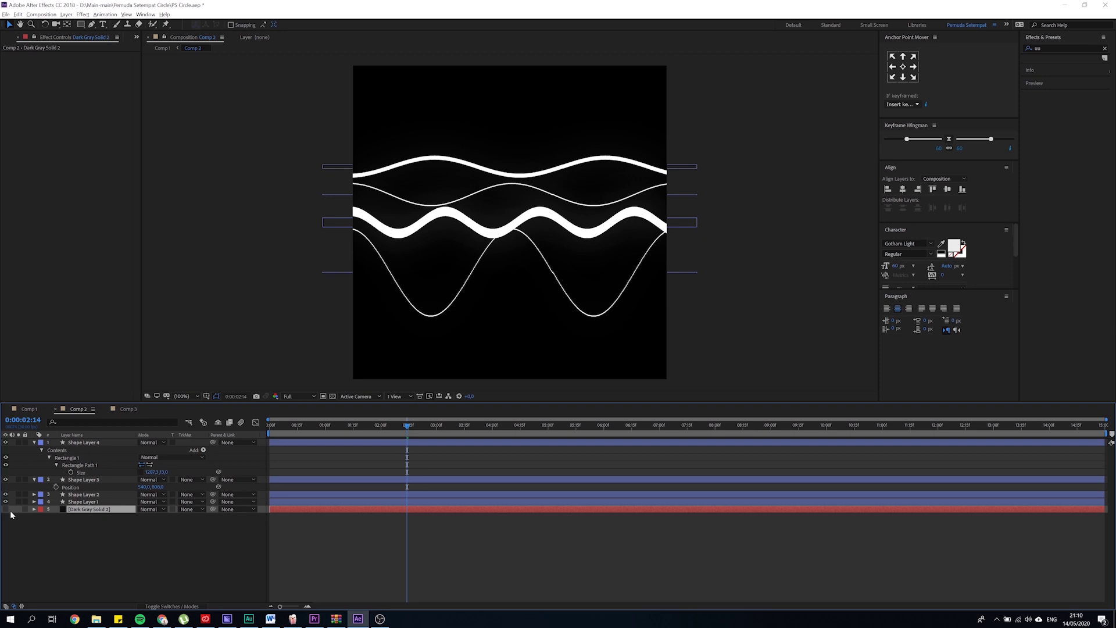
pyautogui.click(28, 408)
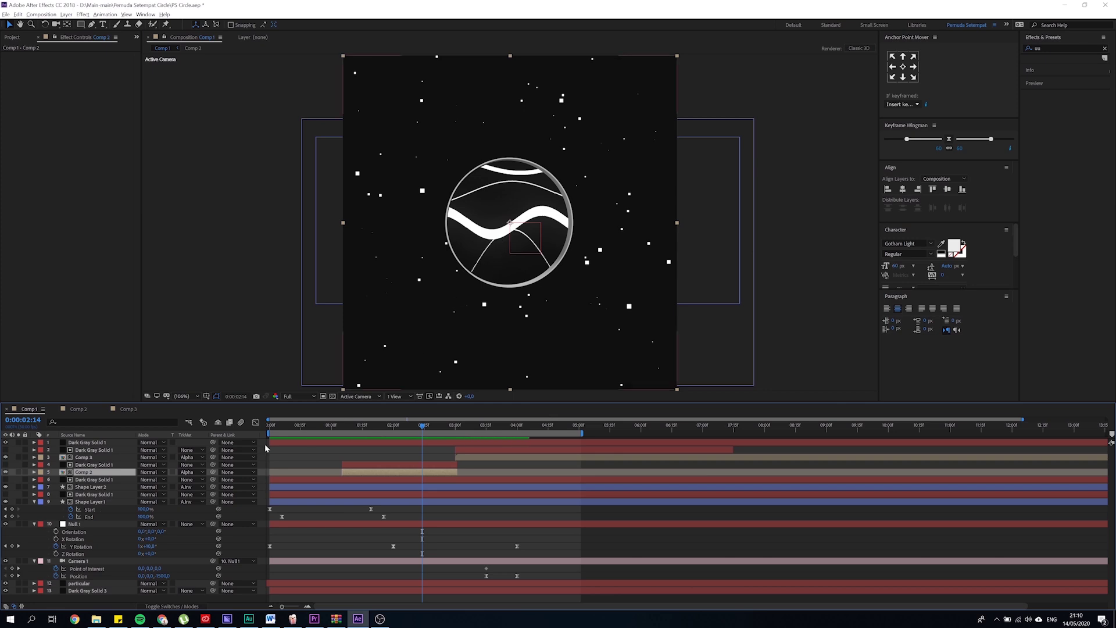
# - Inspect the solid disc tube model in Element's Scene Setup for the matte solid above Comp 2, then close it
pyautogui.click(91, 465)
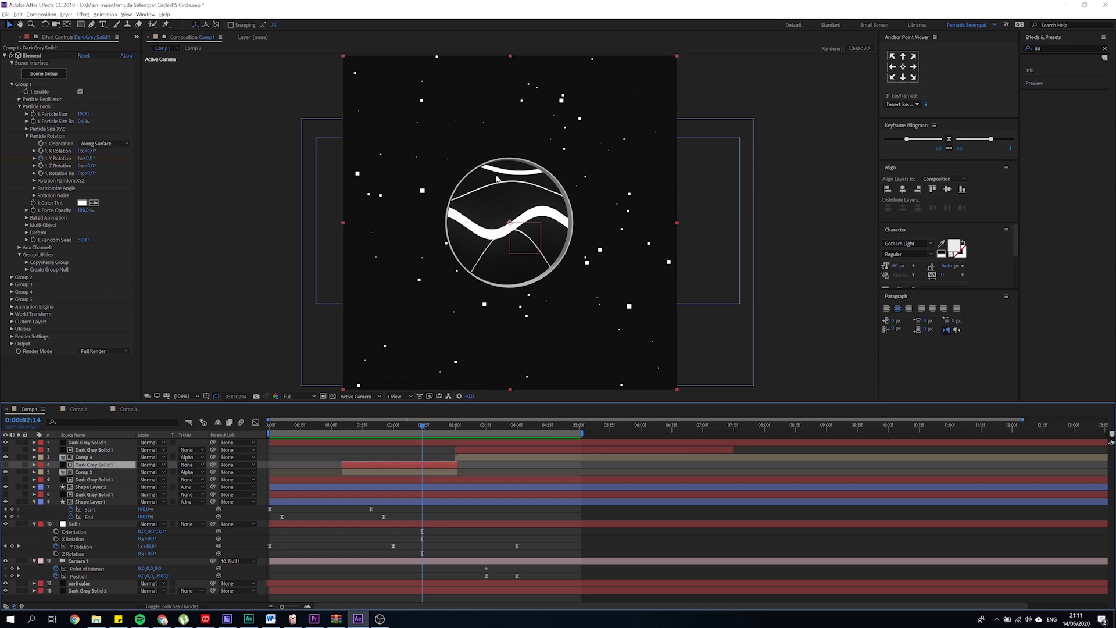
pyautogui.click(54, 75)
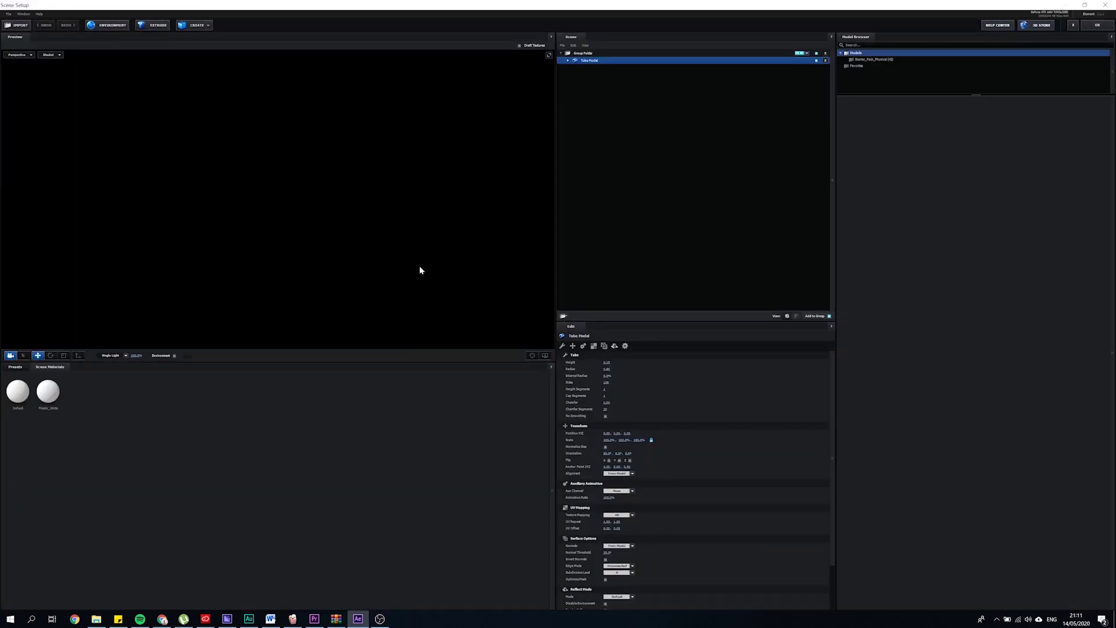
pyautogui.moveTo(429, 263); pyautogui.dragTo(391, 250)
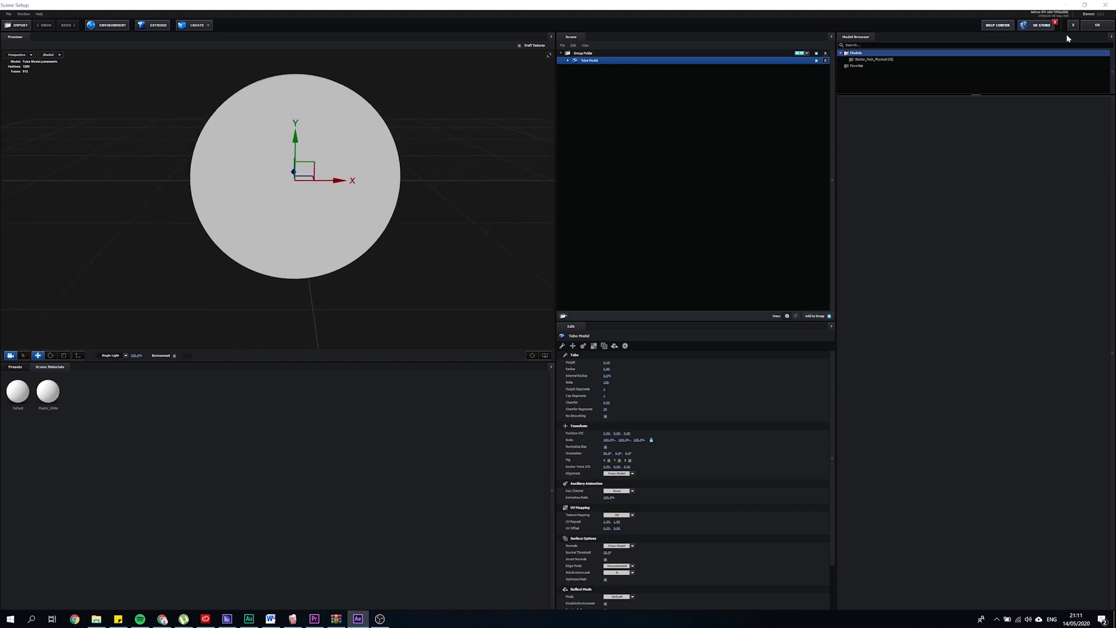
pyautogui.click(1089, 27)
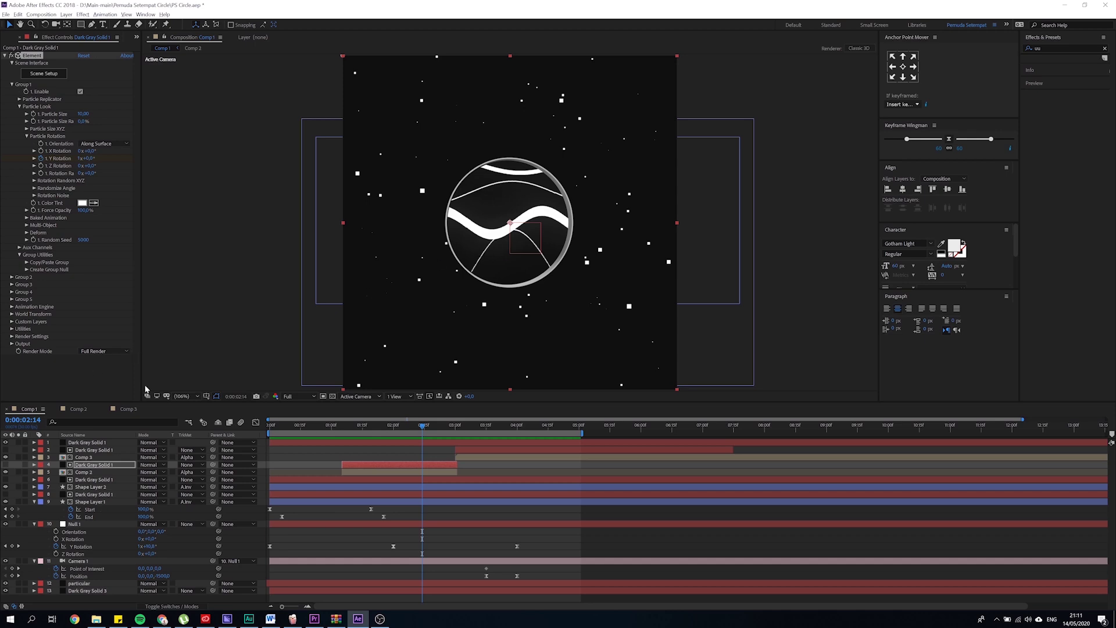
# - Open the Comp 3 precomp, fit its view and preview the scattered-letter text animation
pyautogui.click(84, 458)
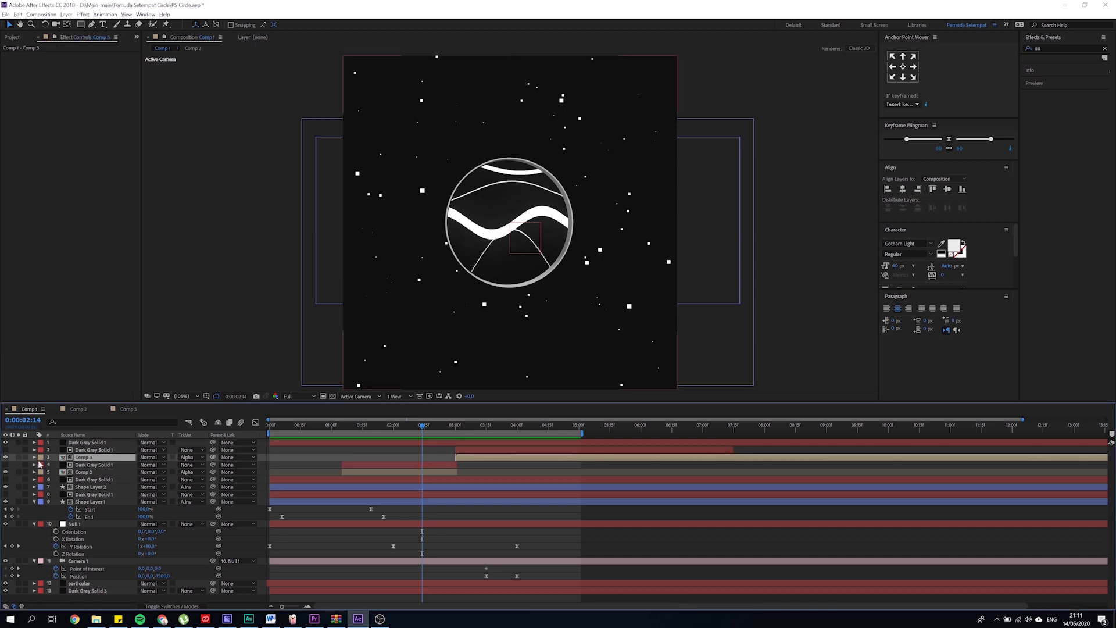
pyautogui.doubleClick(81, 458)
pyautogui.moveTo(336, 426); pyautogui.dragTo(373, 433)
pyautogui.press('space')
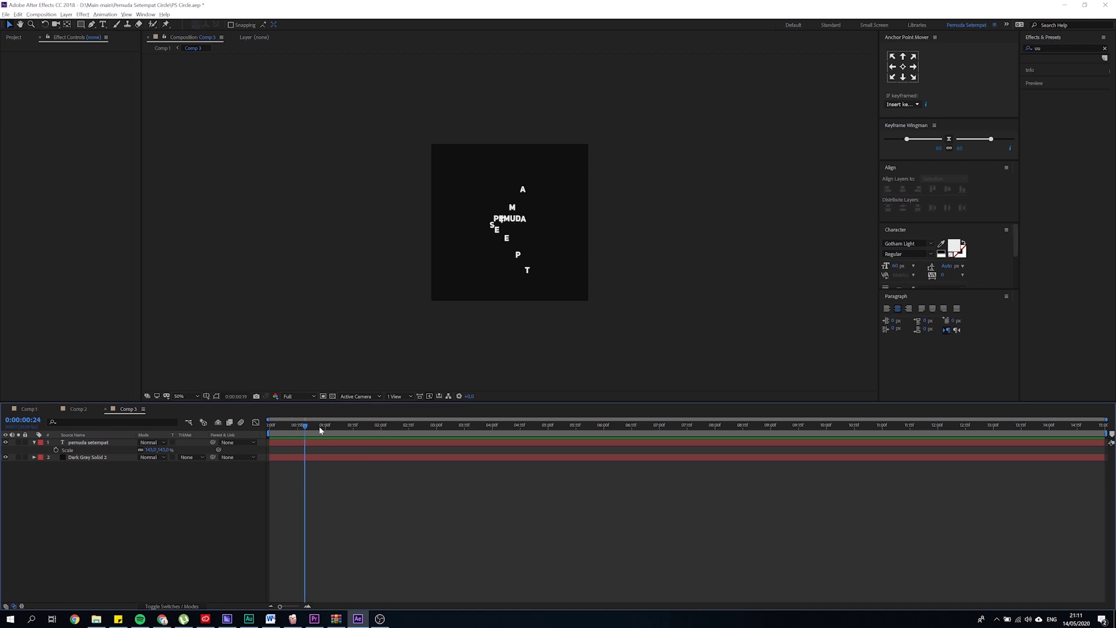
pyautogui.hotkey('shift', '/')
pyautogui.press('space')
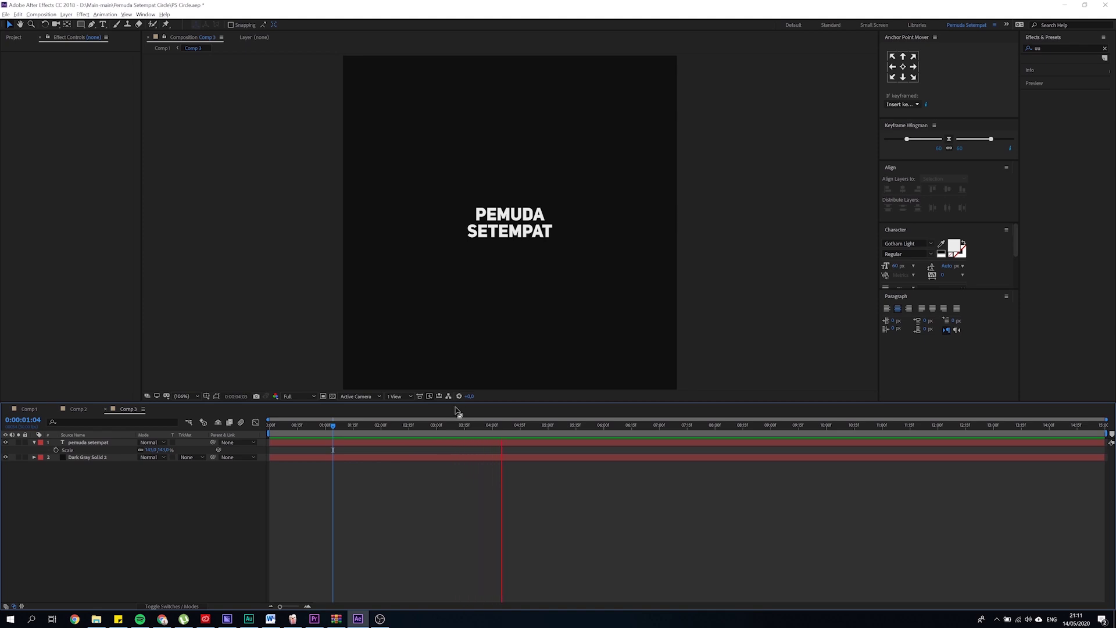
pyautogui.moveTo(418, 433); pyautogui.dragTo(284, 433)
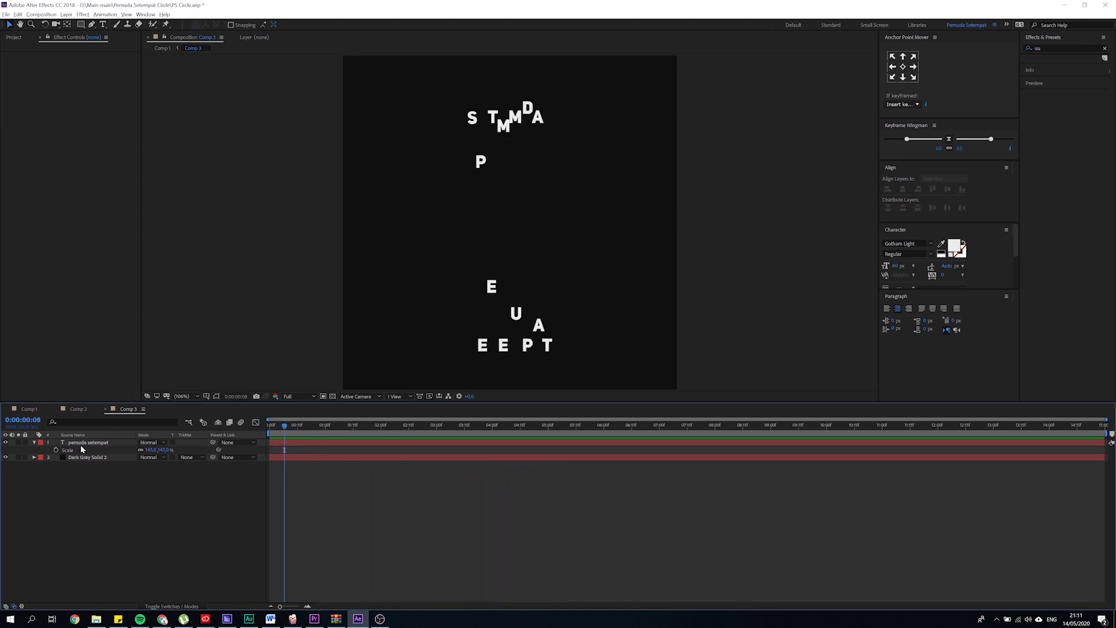
# - Check the properties the text layer can animate, then expand its Text group and Animator 1 to inspect the Position property
pyautogui.click(34, 443)
pyautogui.click(34, 443)
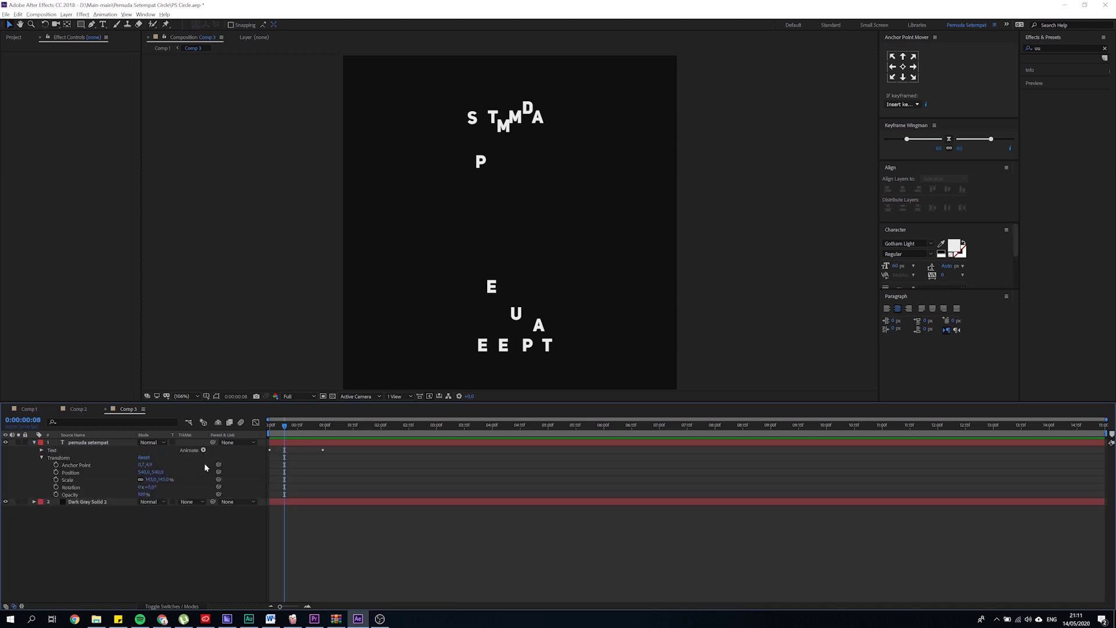
pyautogui.click(203, 451)
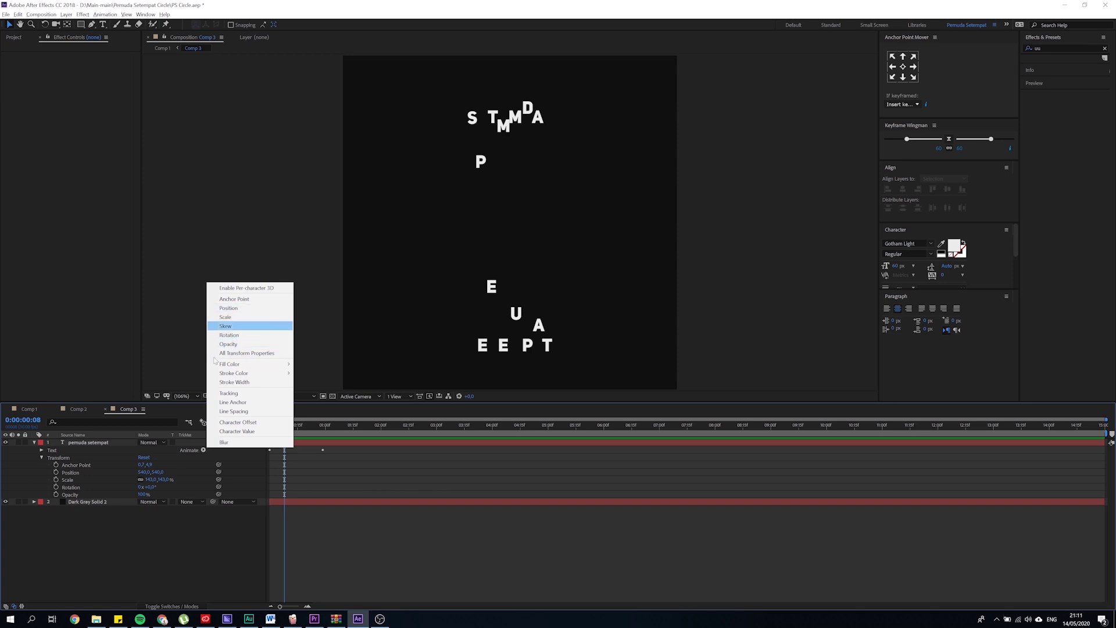
pyautogui.click(242, 484)
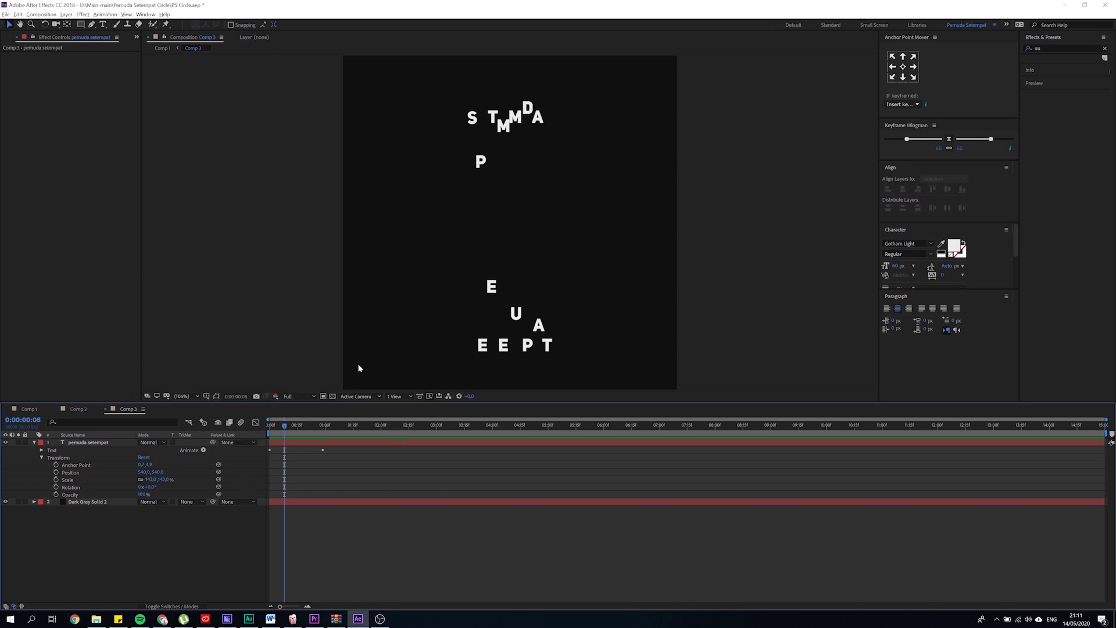
pyautogui.click(41, 450)
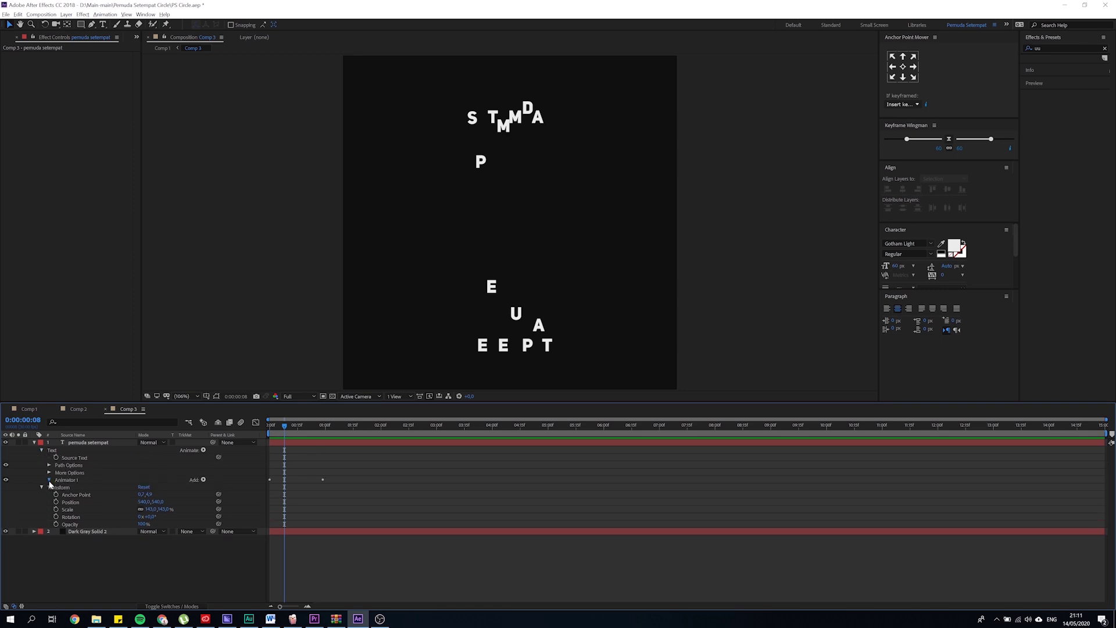
pyautogui.click(49, 480)
pyautogui.click(78, 503)
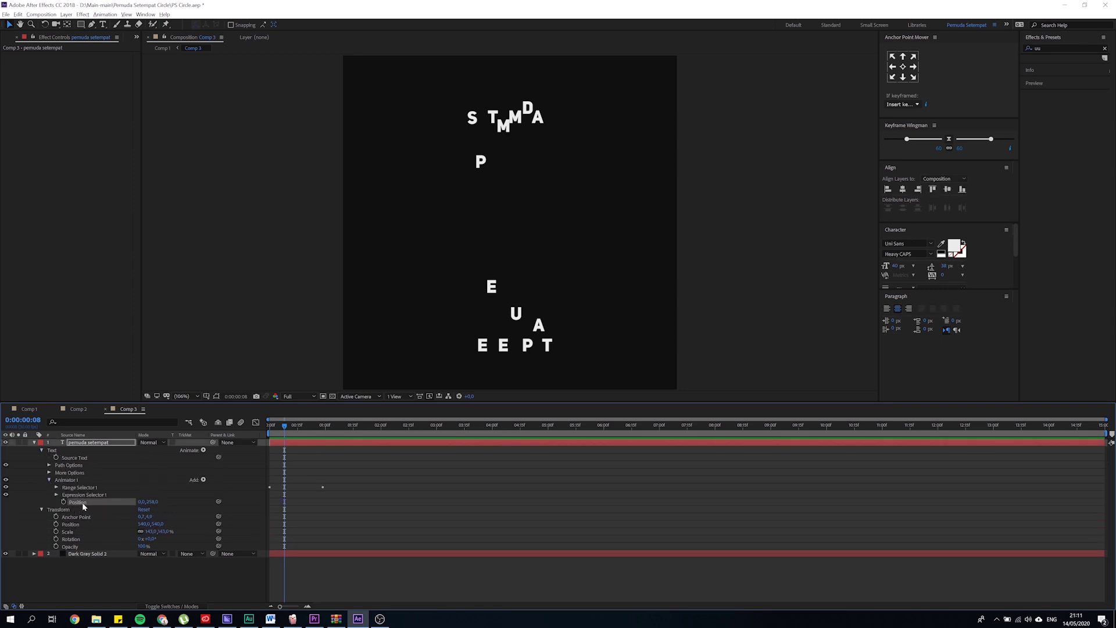
# - Preview the text animation with Animator 1's Expression Selector 1 switched off, then switch the selector back on
pyautogui.click(72, 495)
pyautogui.click(5, 495)
pyautogui.press('space')
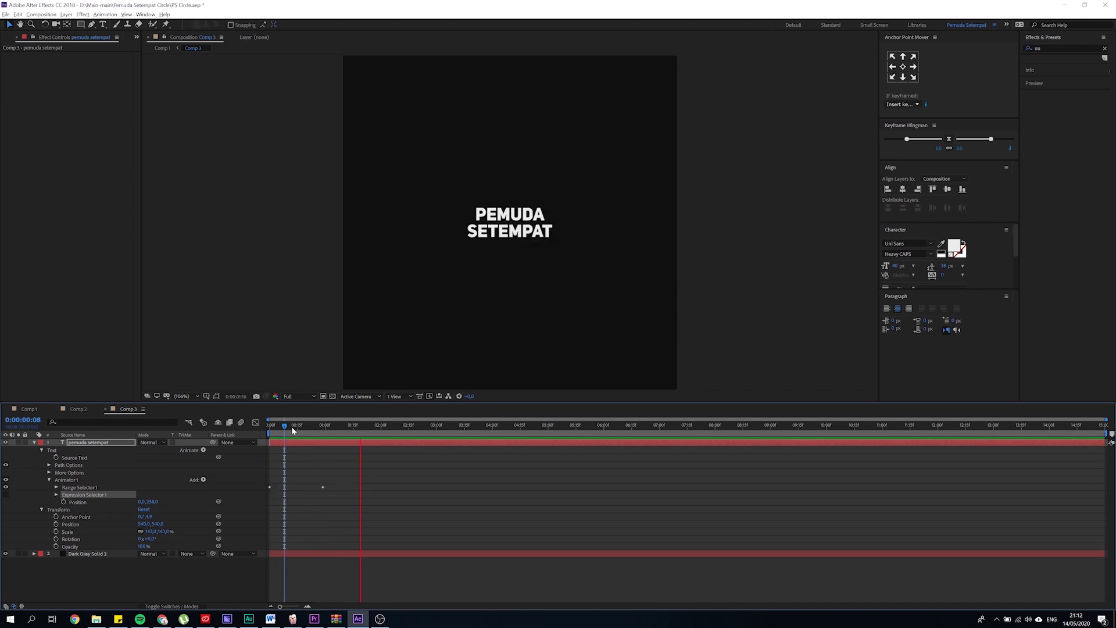
pyautogui.press('space')
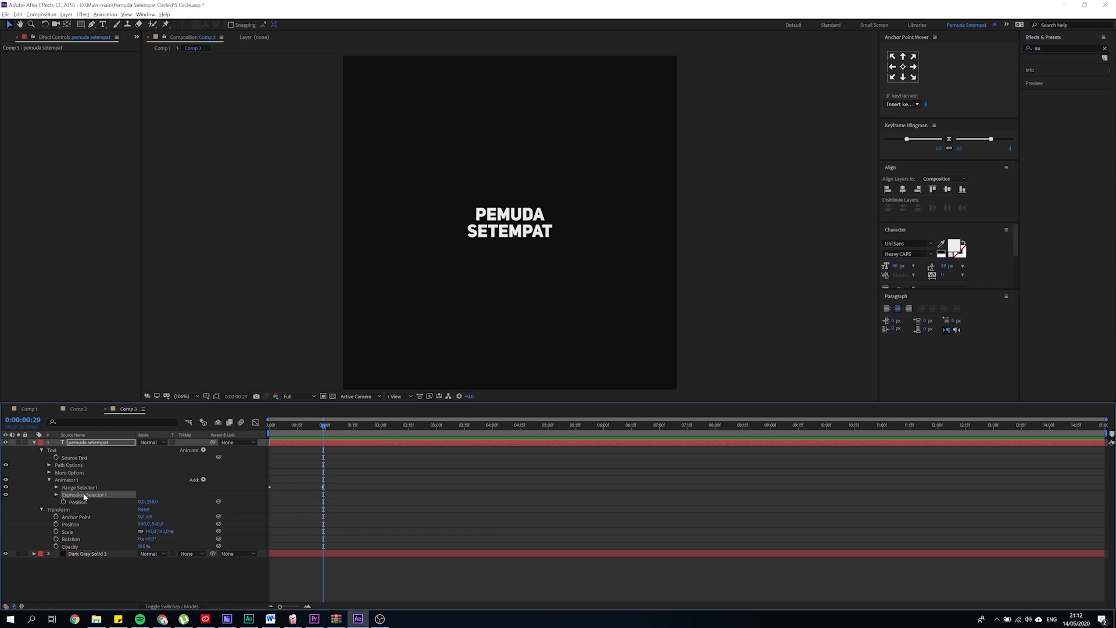
# - Check the selector types that can be added to Animator 1, including Expression, without adding another one
pyautogui.click(204, 481)
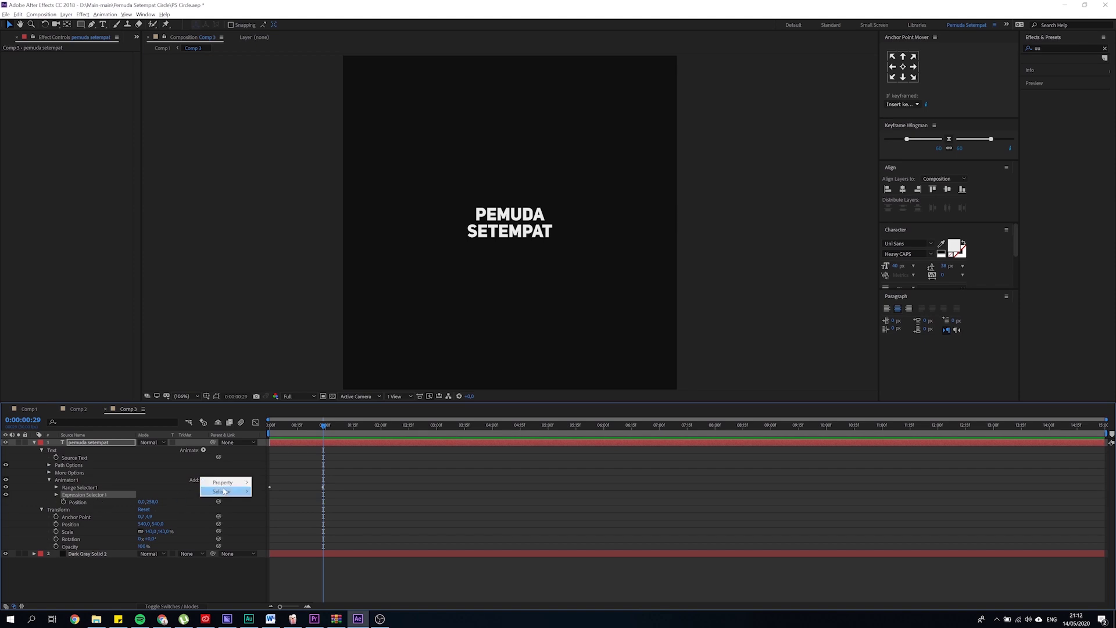
pyautogui.moveTo(223, 491)
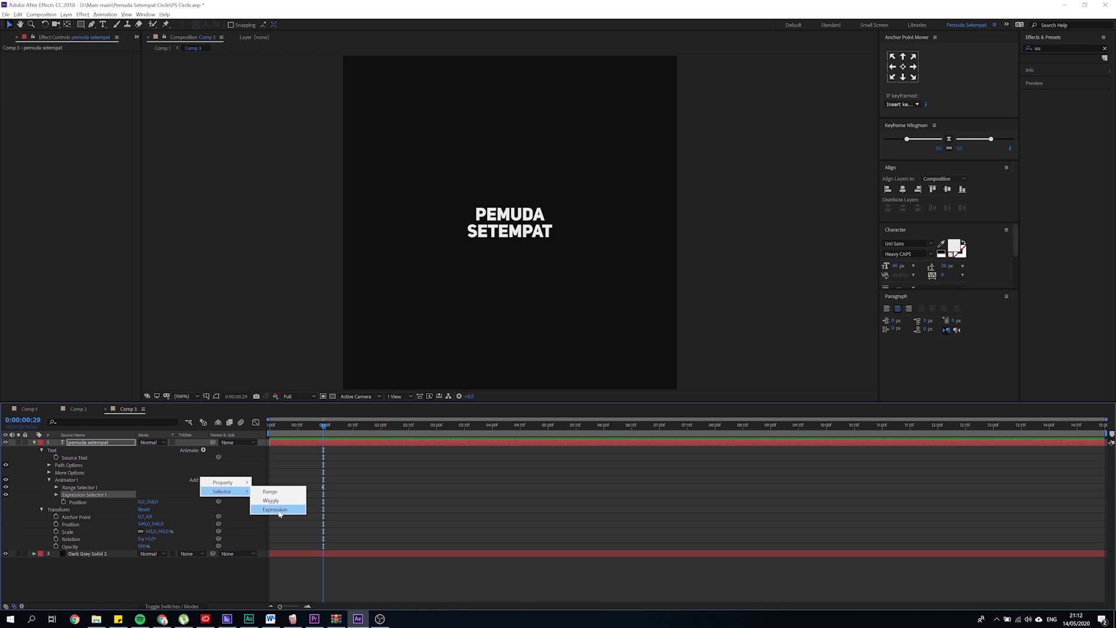
pyautogui.click(179, 497)
pyautogui.click(83, 495)
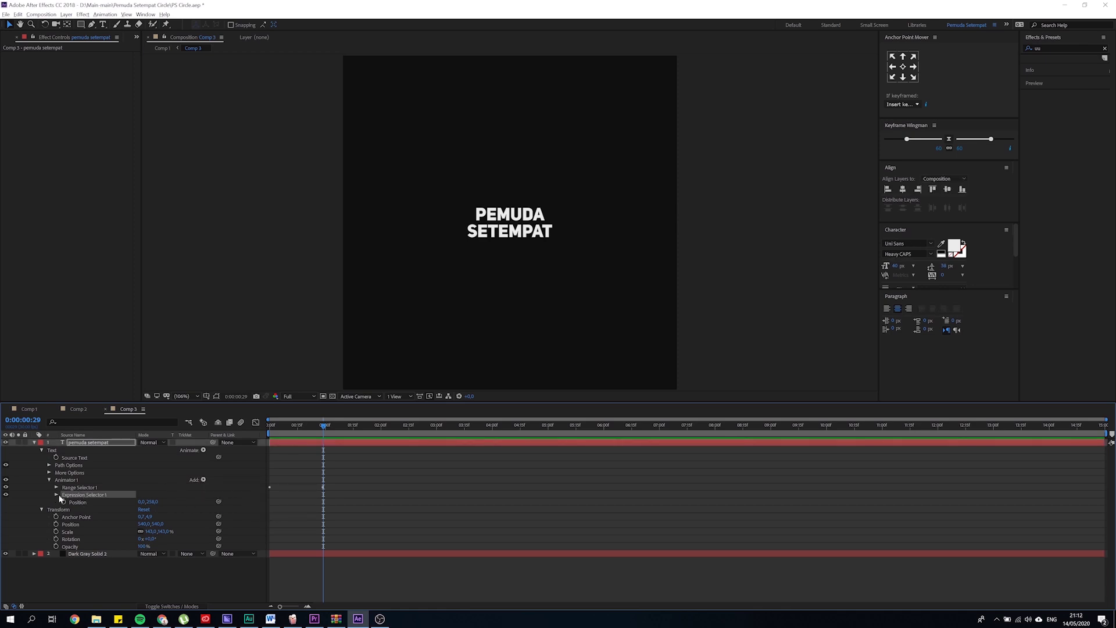
# - Expand Expression Selector 1 and its Amount property, and examine the full textIndex/selectorValue expression
pyautogui.click(56, 494)
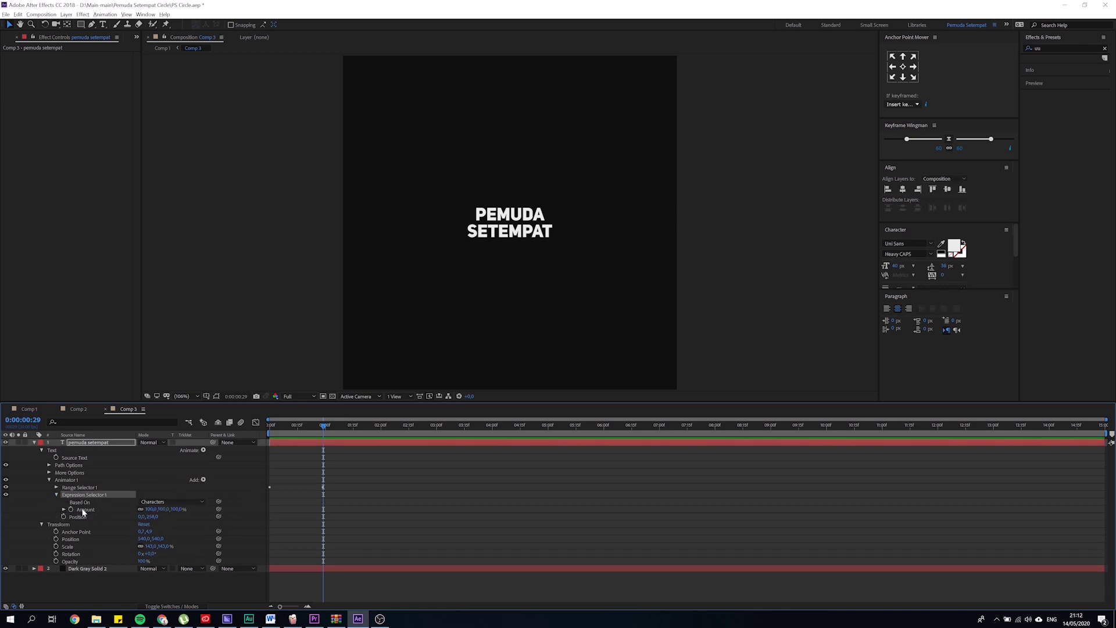
pyautogui.click(74, 512)
pyautogui.click(64, 509)
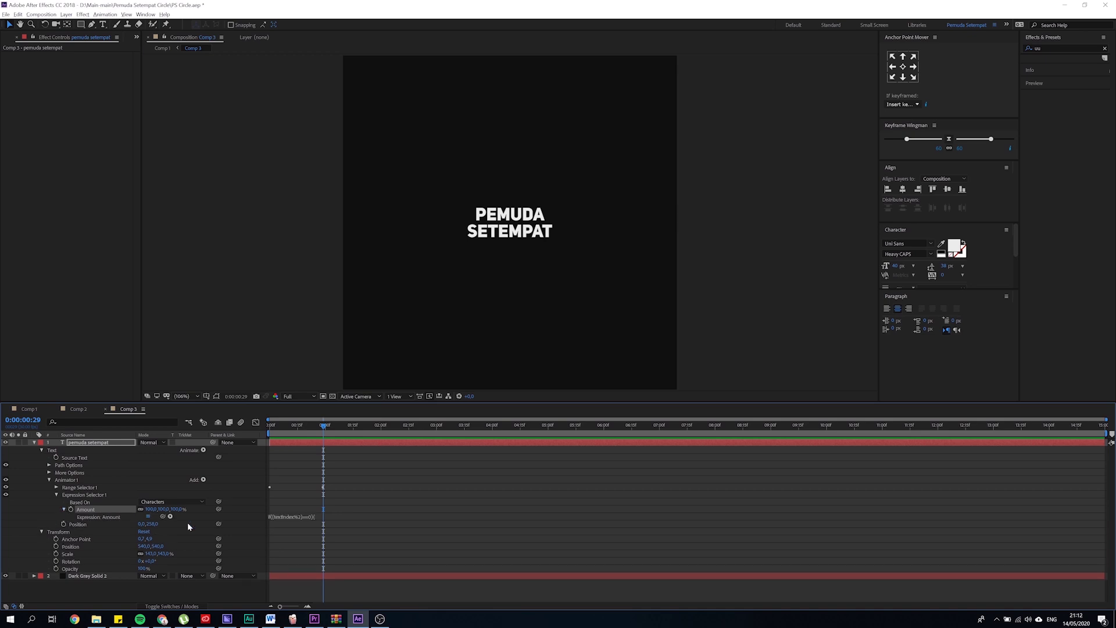
pyautogui.click(286, 518)
pyautogui.click(316, 542)
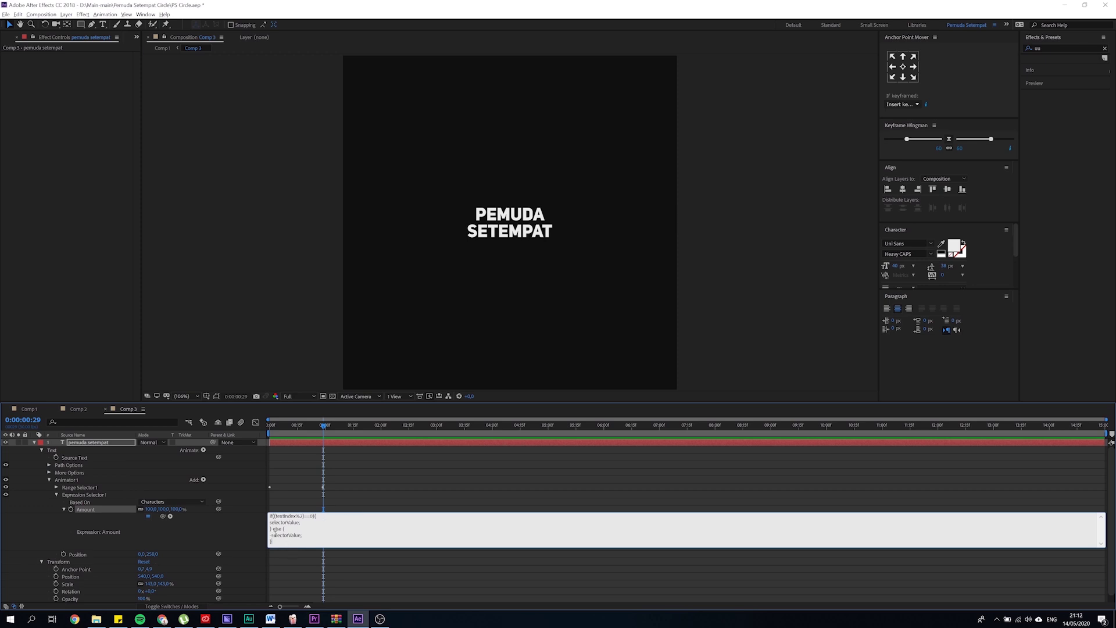
pyautogui.moveTo(273, 541); pyautogui.dragTo(267, 512)
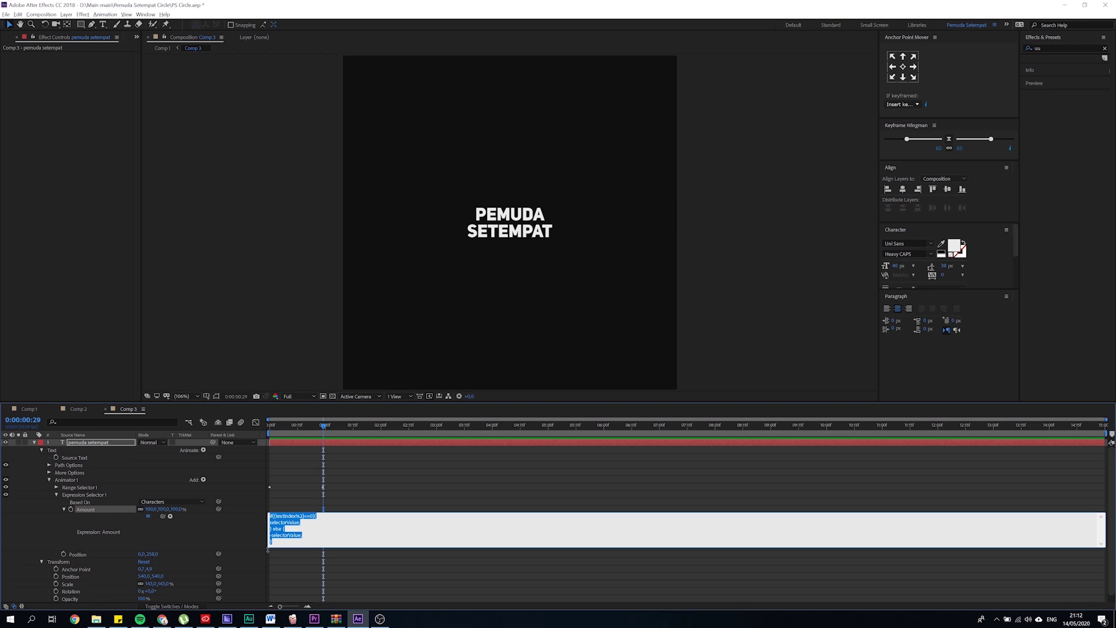
pyautogui.click(287, 539)
pyautogui.moveTo(287, 539); pyautogui.dragTo(269, 515)
# - View the letters' split positions at frames 4 and 2, then collapse the text layer's properties
pyautogui.moveTo(307, 428); pyautogui.dragTo(277, 430)
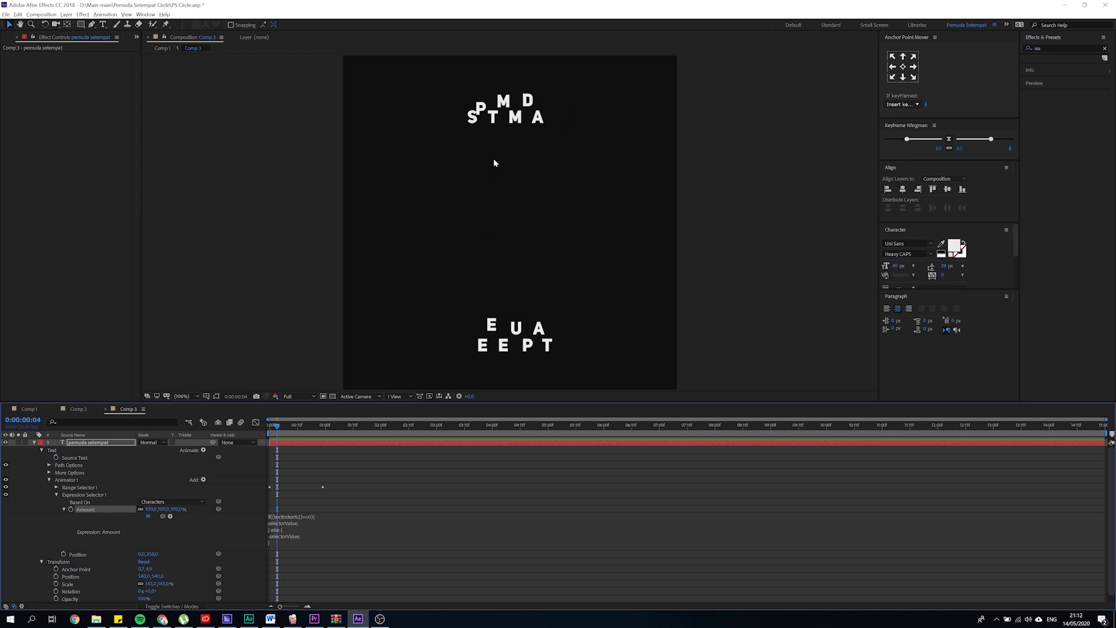
pyautogui.moveTo(277, 433); pyautogui.dragTo(272, 428)
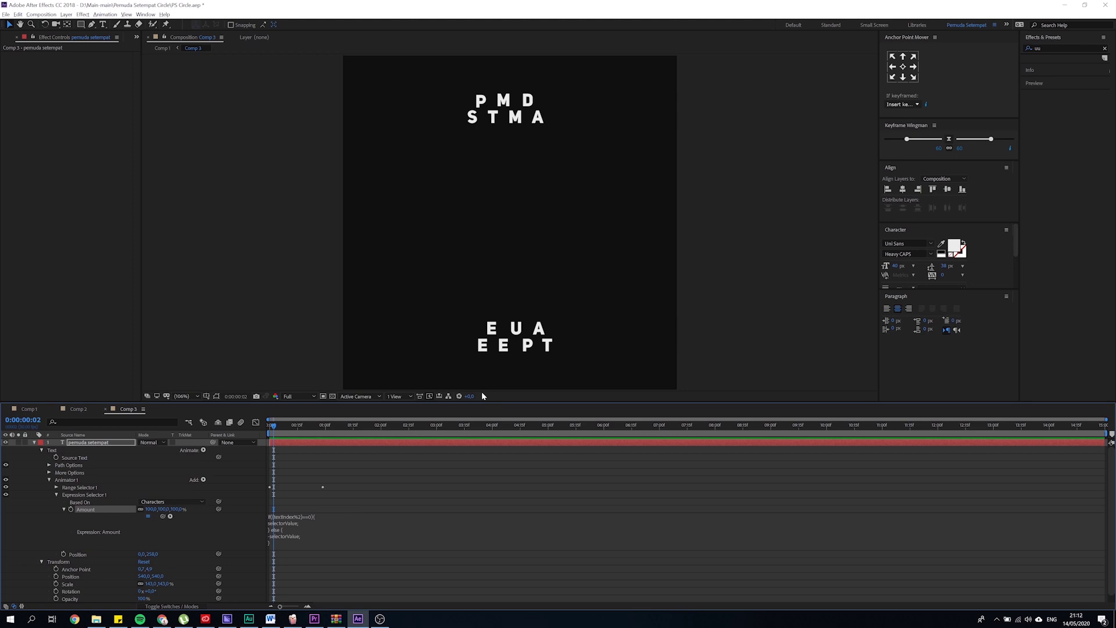
pyautogui.click(33, 442)
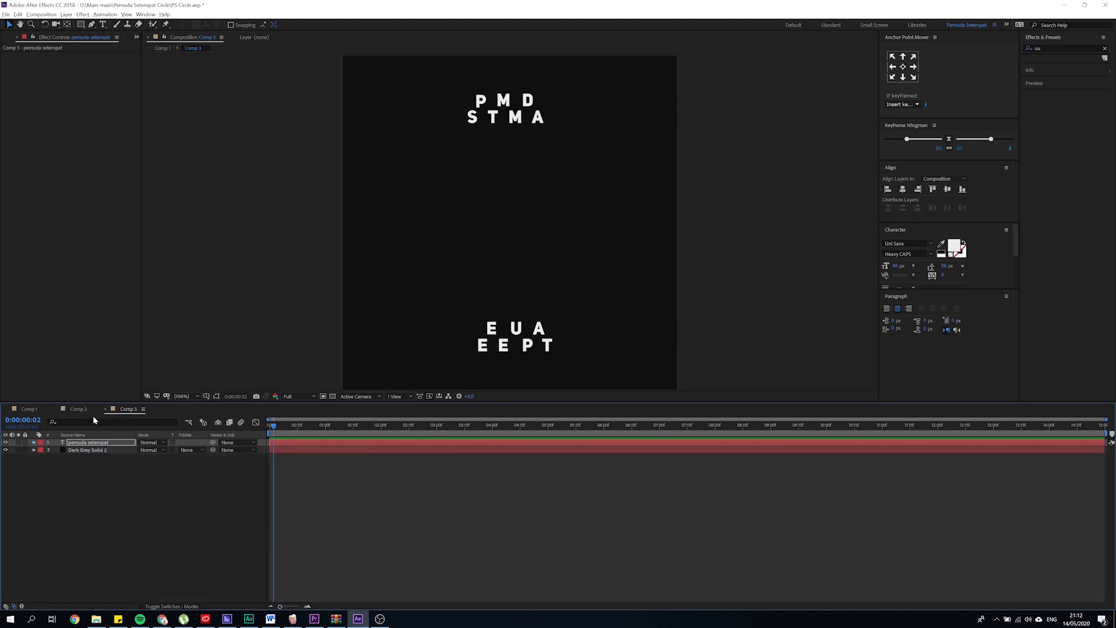
# - Return to Comp 1 and inspect the tube model in Element's Scene Setup for the matte solid above Comp 3, then close it
pyautogui.click(29, 409)
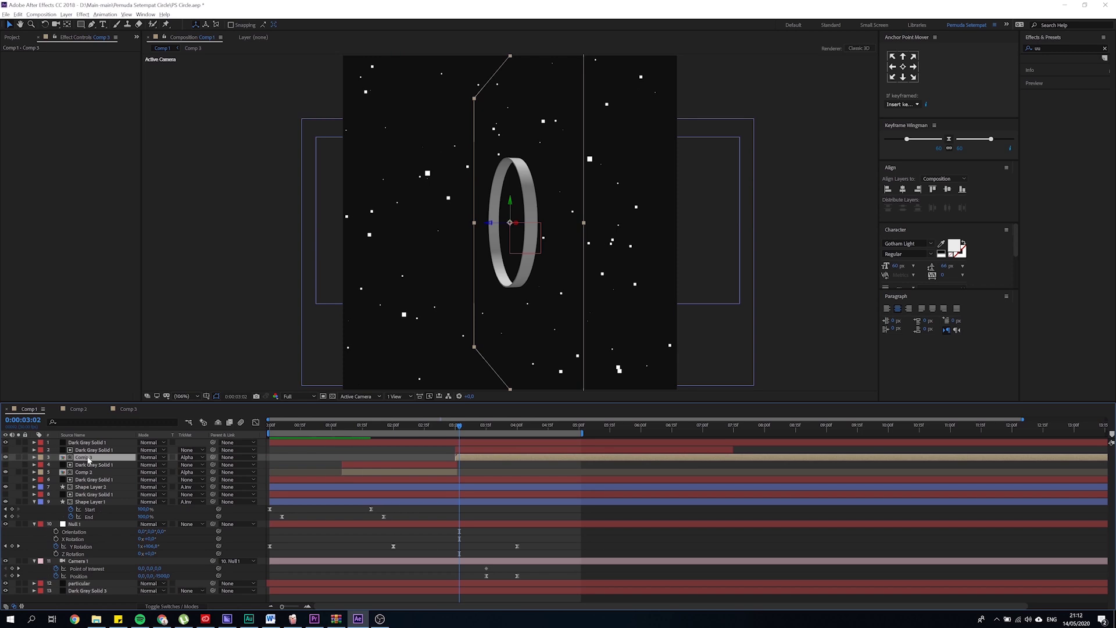
pyautogui.moveTo(336, 421); pyautogui.dragTo(358, 421)
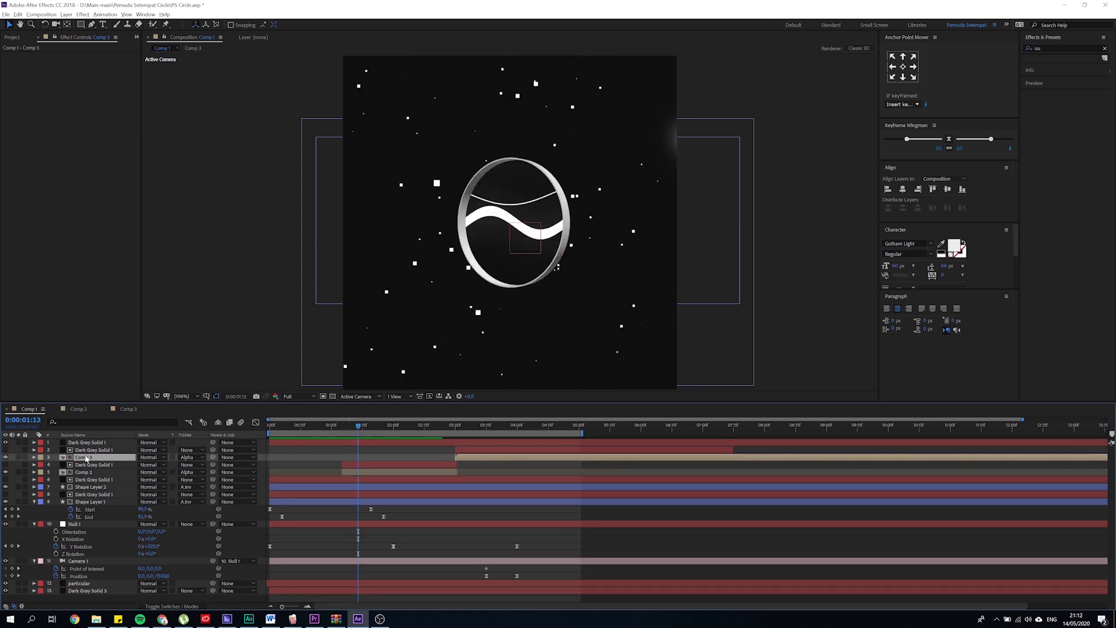
pyautogui.click(108, 451)
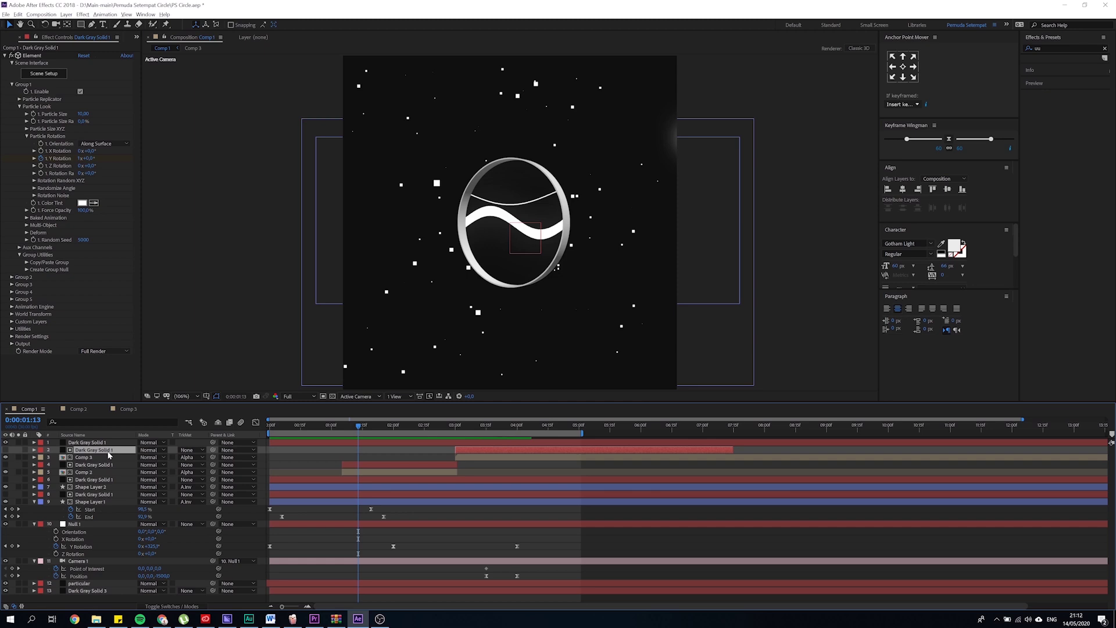
pyautogui.click(50, 74)
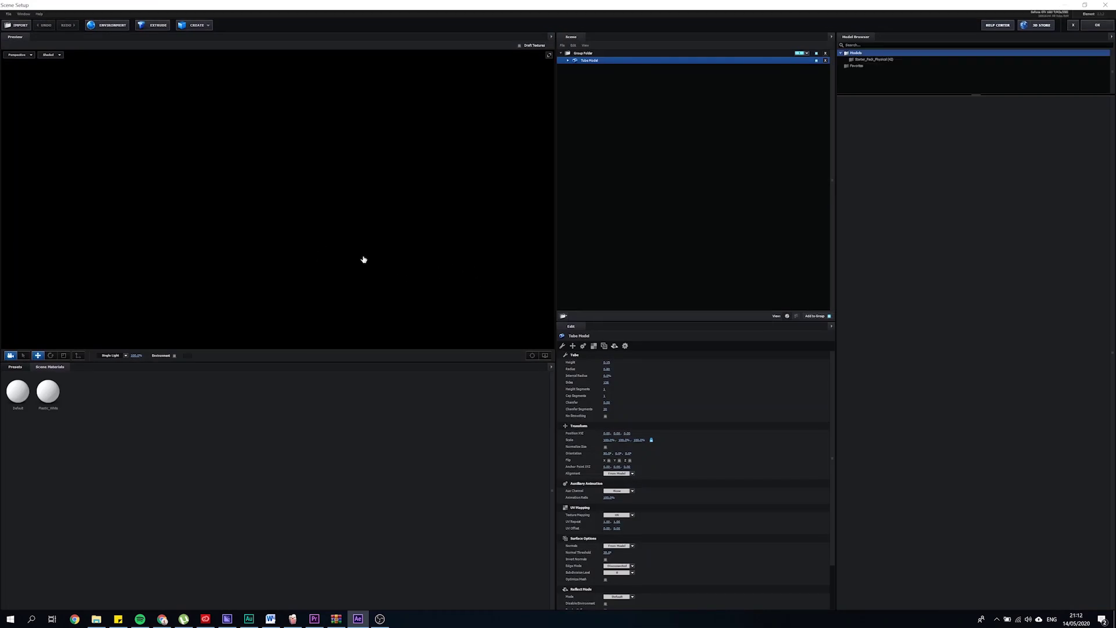
pyautogui.moveTo(331, 255); pyautogui.dragTo(356, 251)
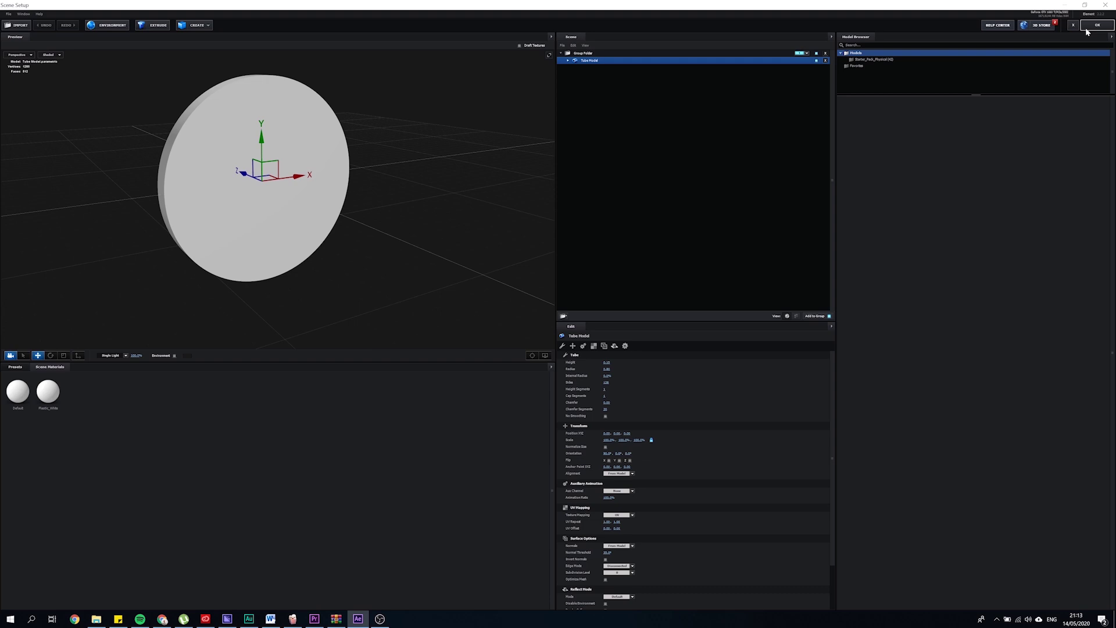
pyautogui.click(1096, 25)
# - Go to 0:00:04:00 and inspect the ring tube model in Element's Scene Setup for the topmost solid, then close it
pyautogui.moveTo(359, 425); pyautogui.dragTo(518, 430)
pyautogui.click(87, 443)
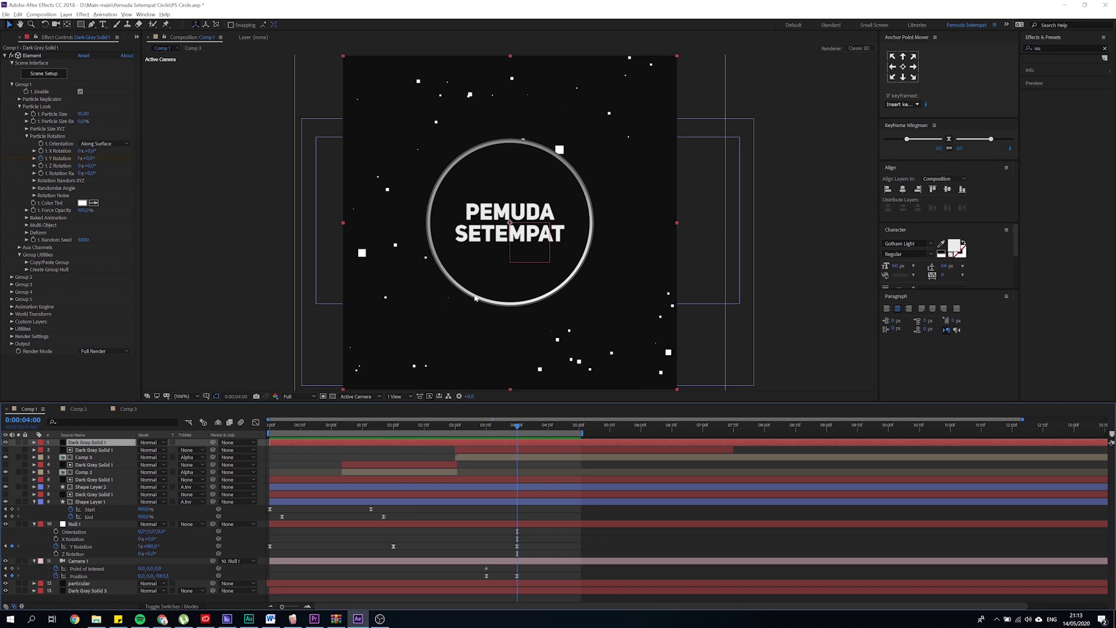
pyautogui.click(51, 73)
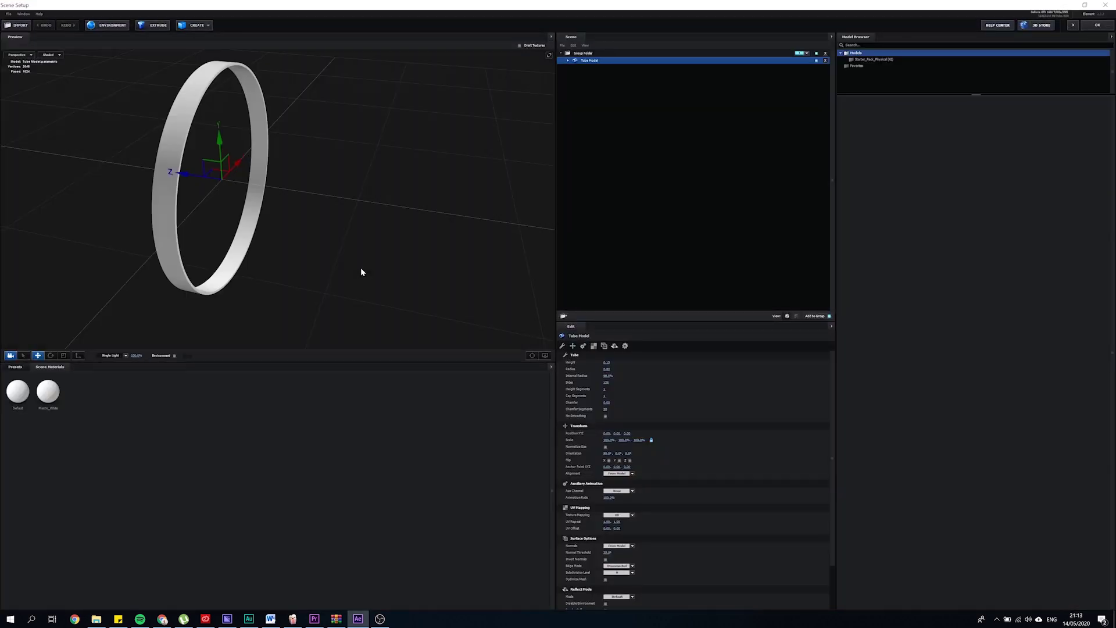
pyautogui.moveTo(360, 272); pyautogui.dragTo(323, 255)
pyautogui.click(1097, 27)
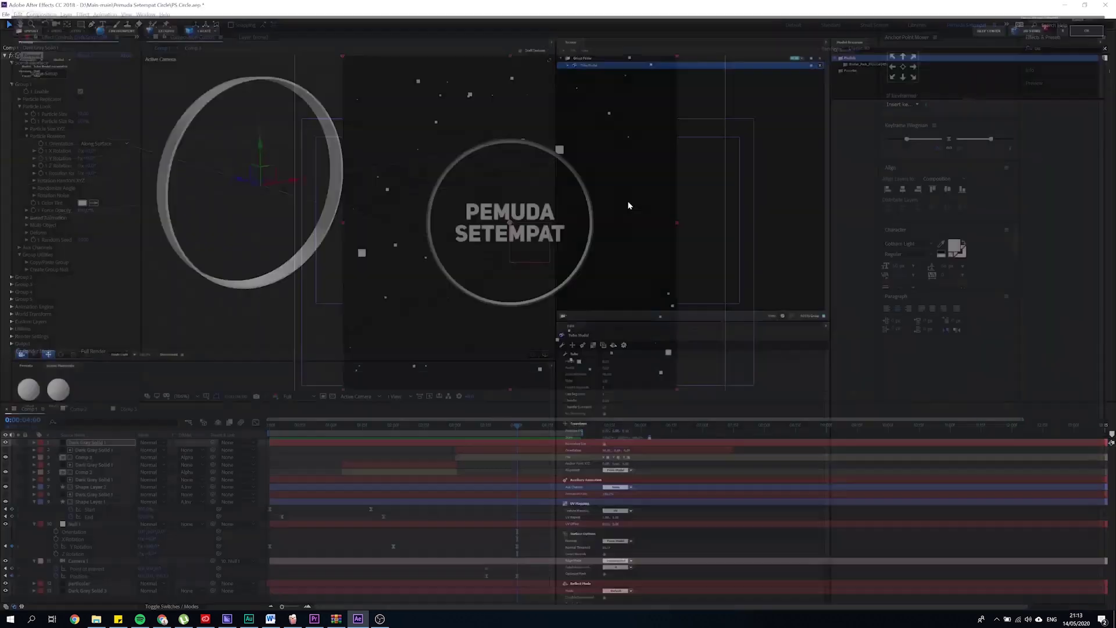
# - Preview the topmost ring solid's rotation on its own in solo, then take it out of solo
pyautogui.moveTo(401, 429); pyautogui.dragTo(337, 427)
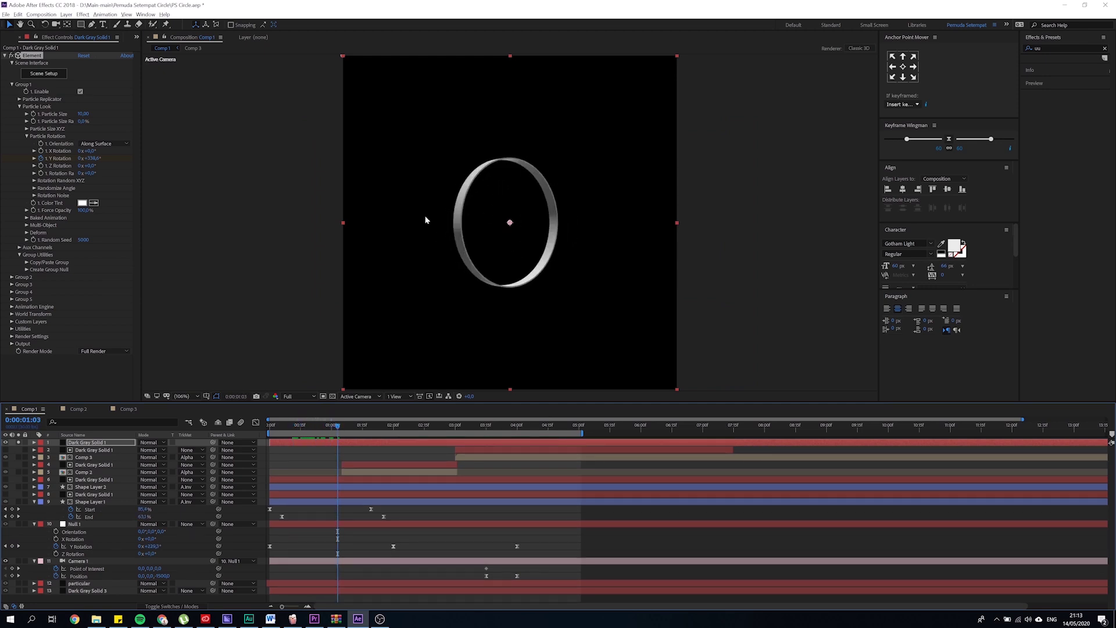
pyautogui.click(320, 425)
pyautogui.press('space')
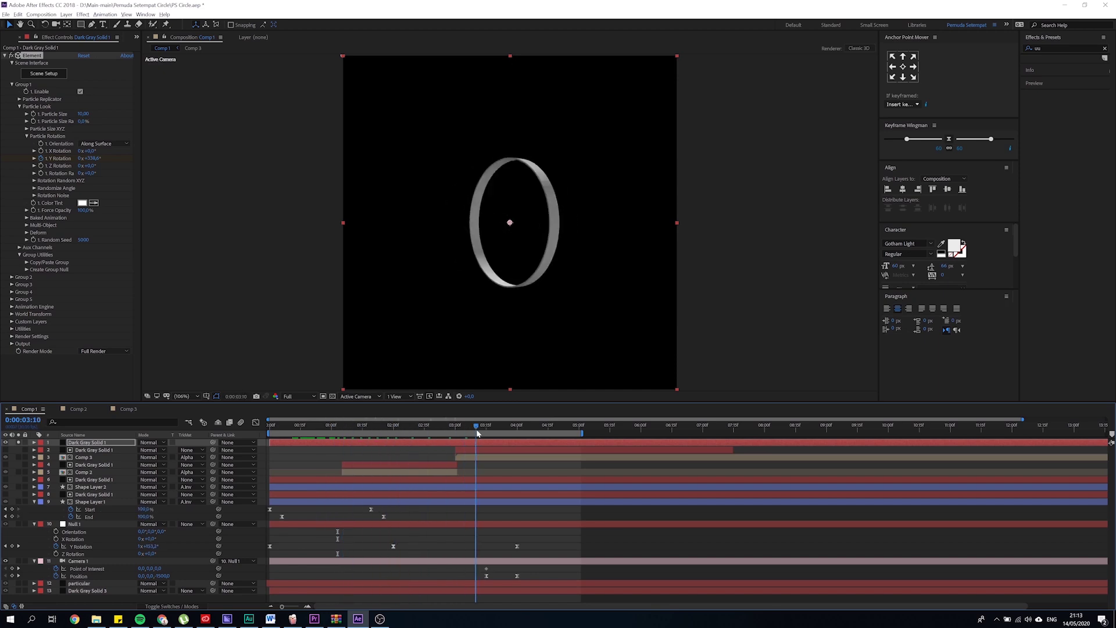
pyautogui.click(18, 443)
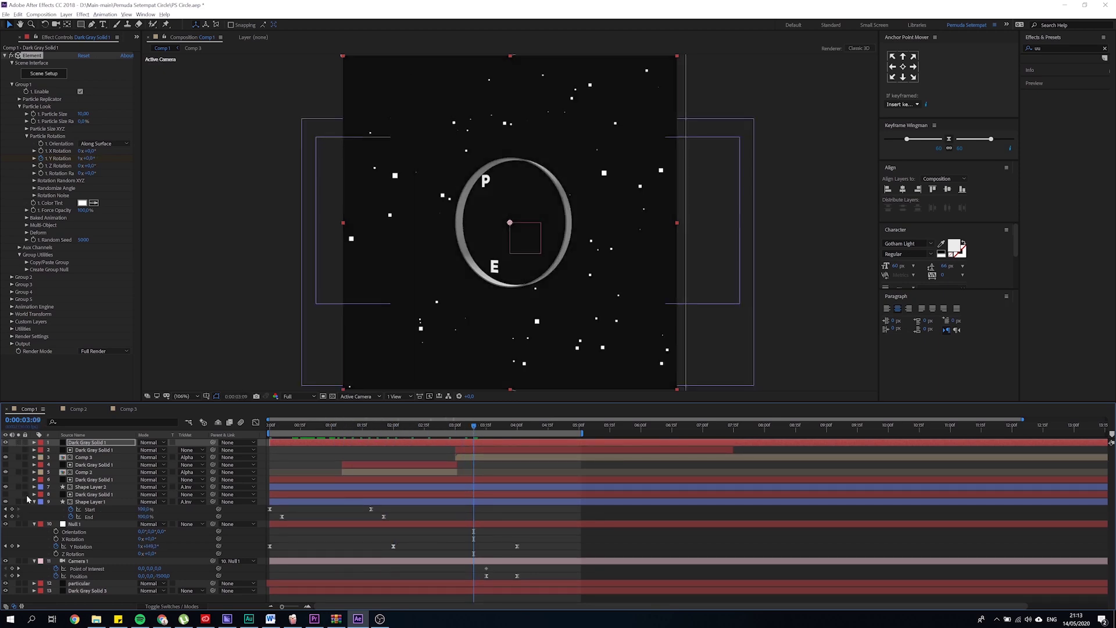
# - Collapse the properties of Shape Layer 1, Null 1 and Camera 1, and play the complete Comp 1 animation
pyautogui.click(33, 501)
pyautogui.click(34, 509)
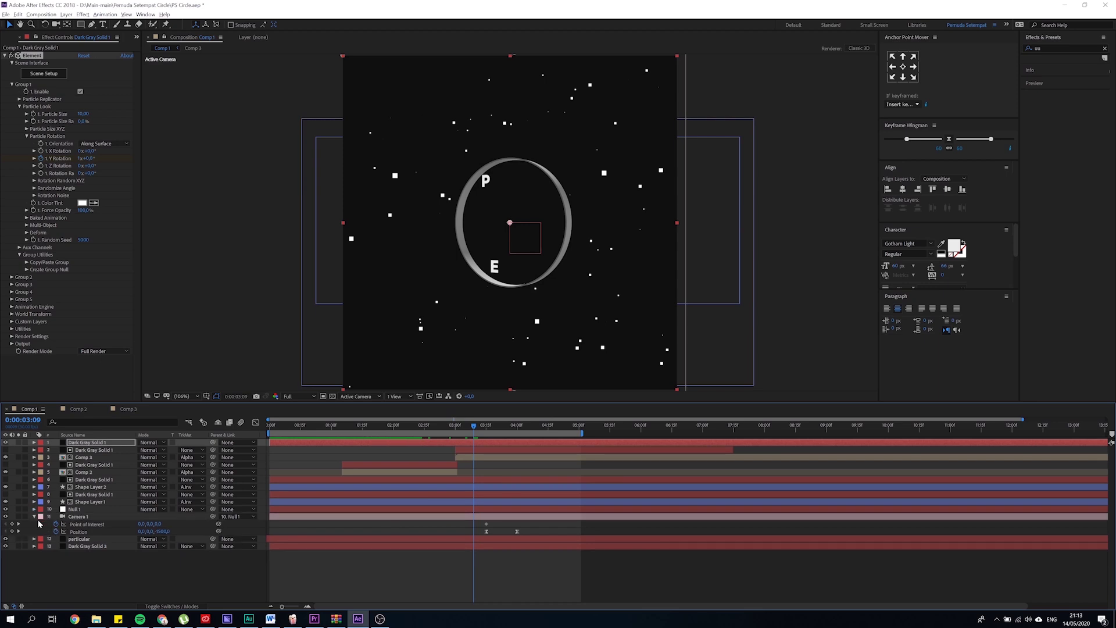
pyautogui.click(33, 517)
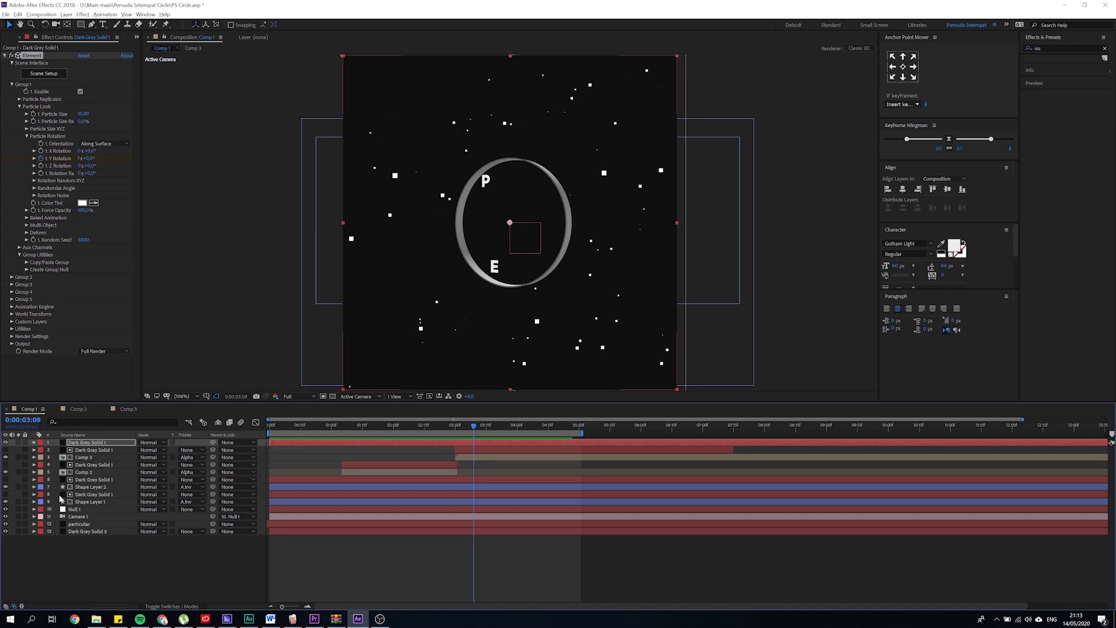
pyautogui.press('space')
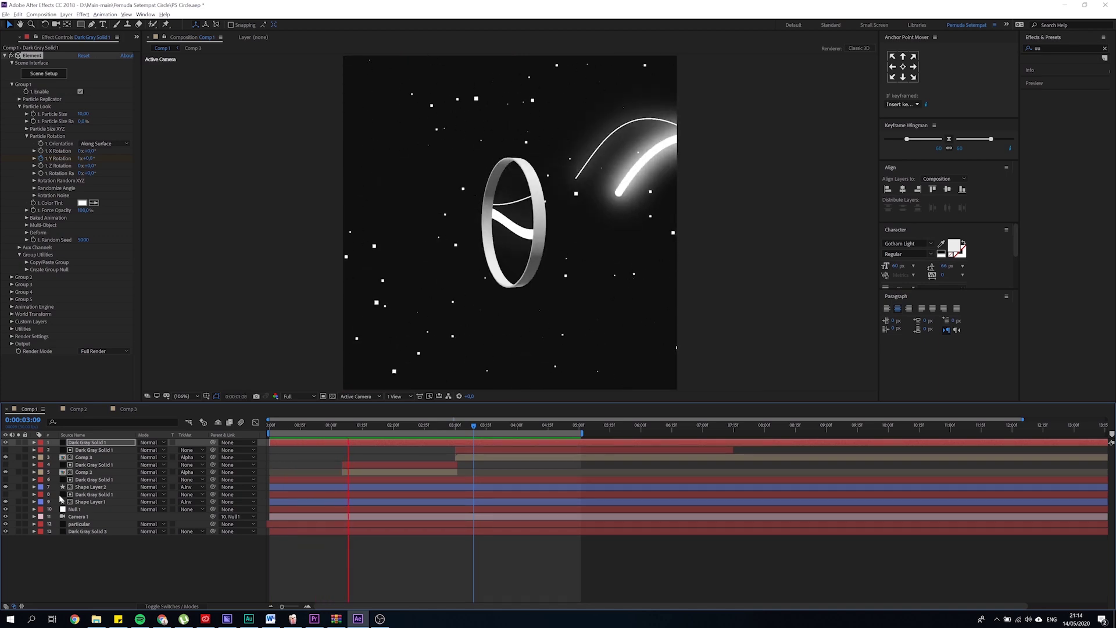